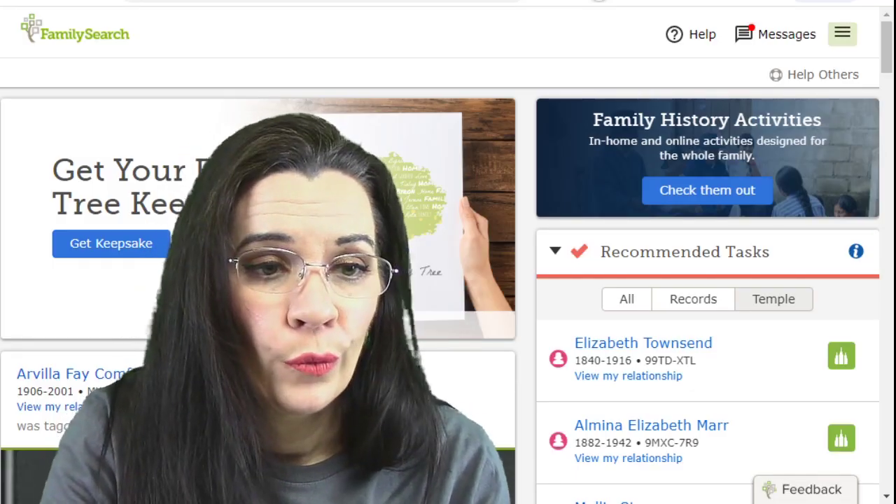
Open the FamilySearch Research Wiki
{"action": "left_click", "coordinate": [843, 33]}
{"action": "left_click", "coordinate": [767, 219]}
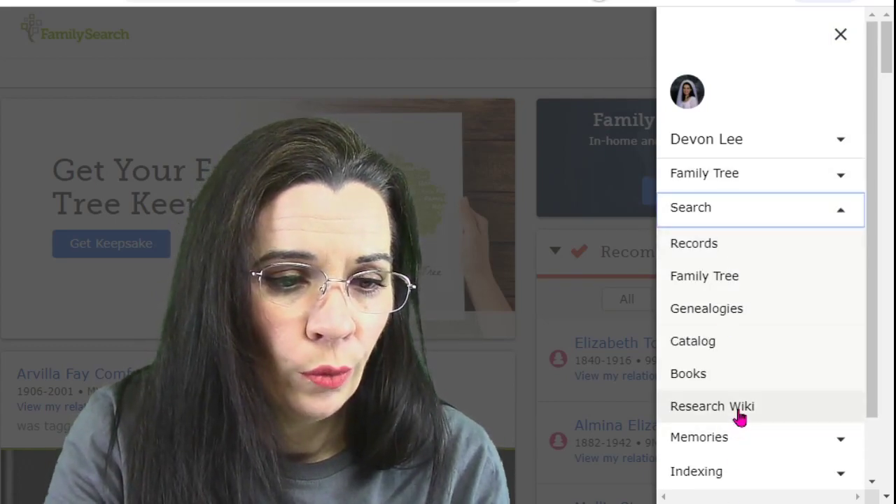
{"action": "left_click", "coordinate": [740, 408]}
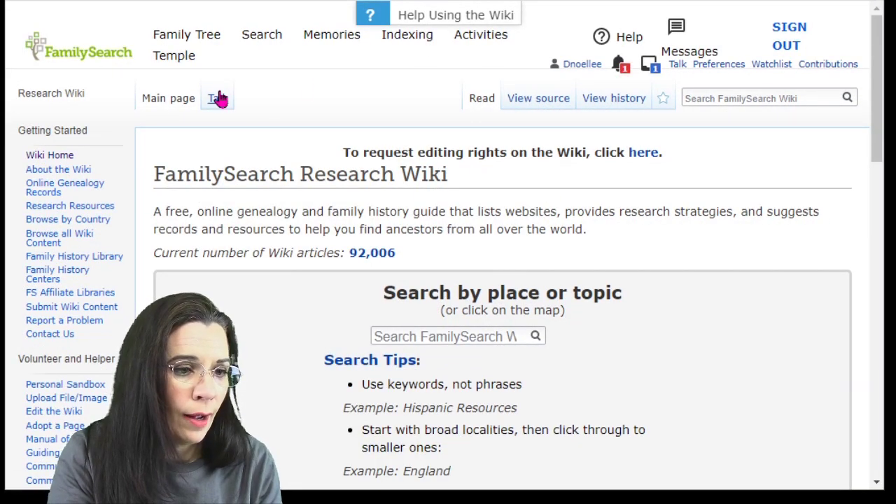
{"action": "left_click_drag", "start_coordinate": [254, 112], "coordinate": [302, 105]}
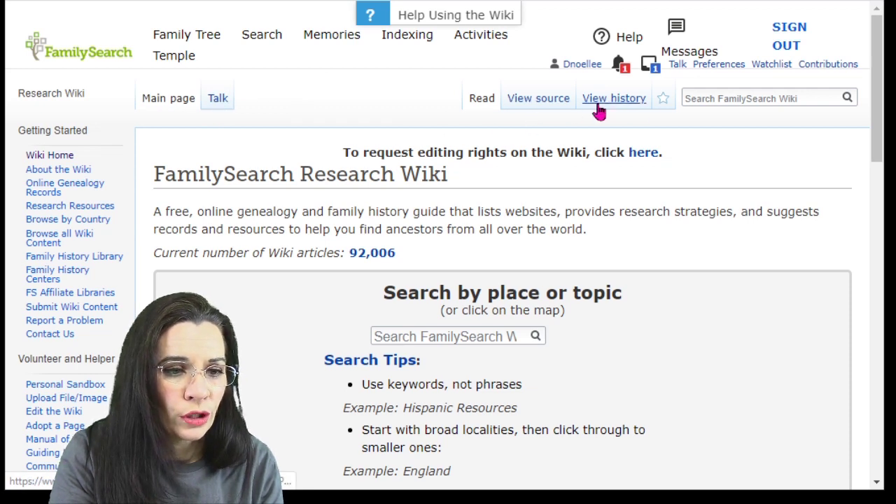
Search the wiki for "Michigan ge" and open the suggested Michigan Genealogy article
{"action": "left_click", "coordinate": [739, 101]}
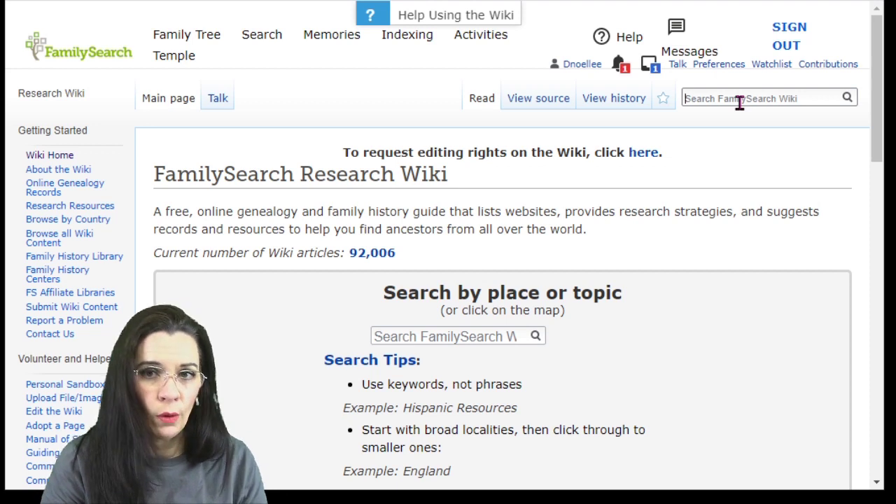
{"action": "type", "text": "Michigan"}
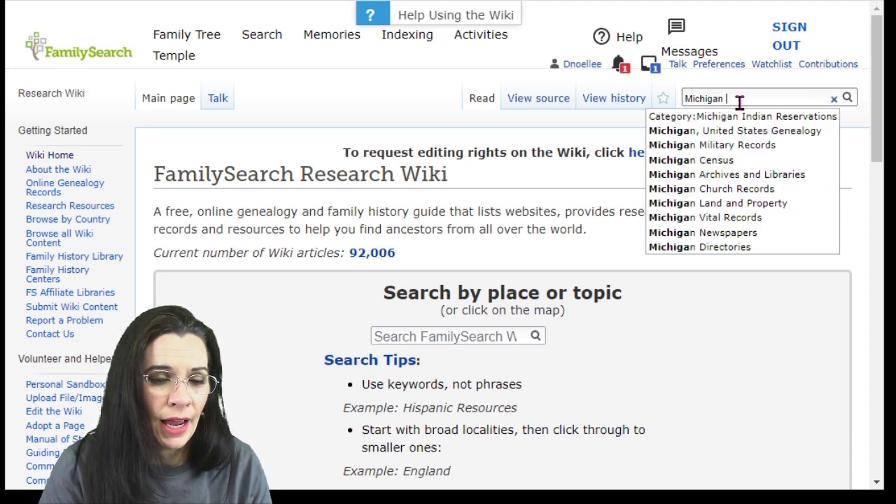
{"action": "type", "text": " ge"}
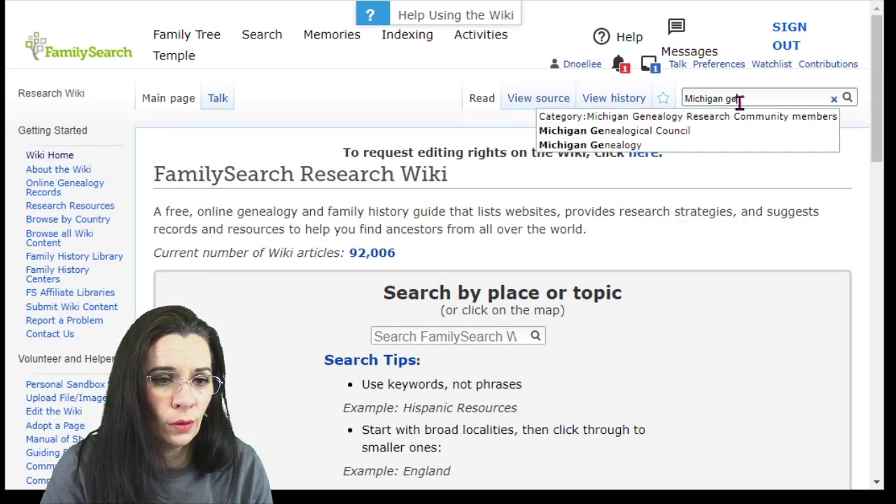
{"action": "left_click", "coordinate": [665, 145]}
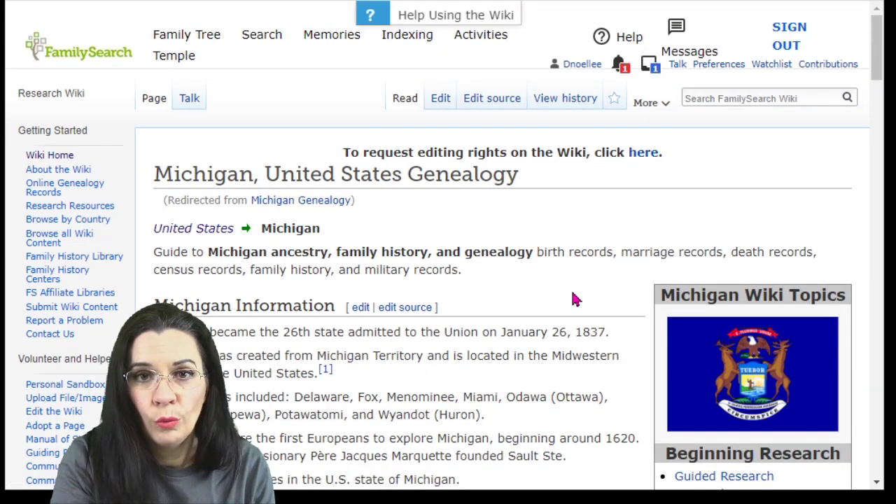
Look through the Michigan article from its Michigan Information section past the counties and migration routes to Additional Resources
{"action": "scroll", "coordinate": [573, 299], "scroll_direction": "down", "scroll_amount": 3}
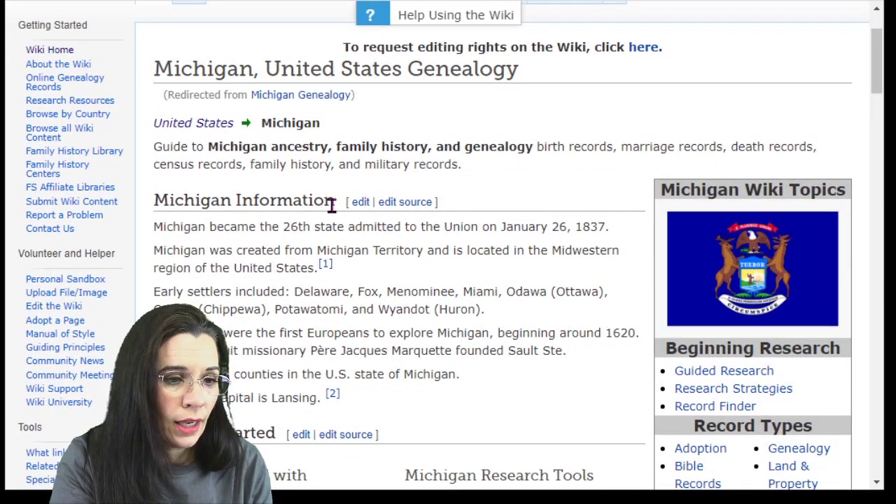
{"action": "left_click_drag", "start_coordinate": [163, 226], "coordinate": [434, 230]}
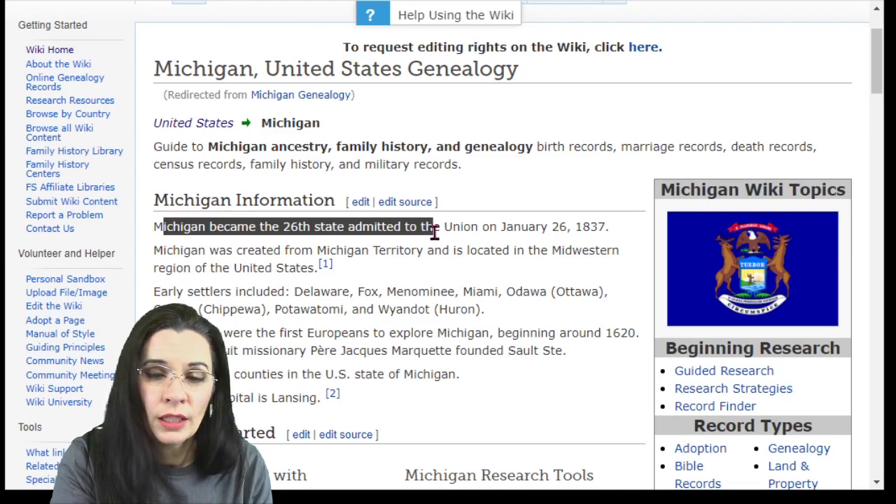
{"action": "scroll", "coordinate": [441, 310], "scroll_direction": "down", "scroll_amount": 3}
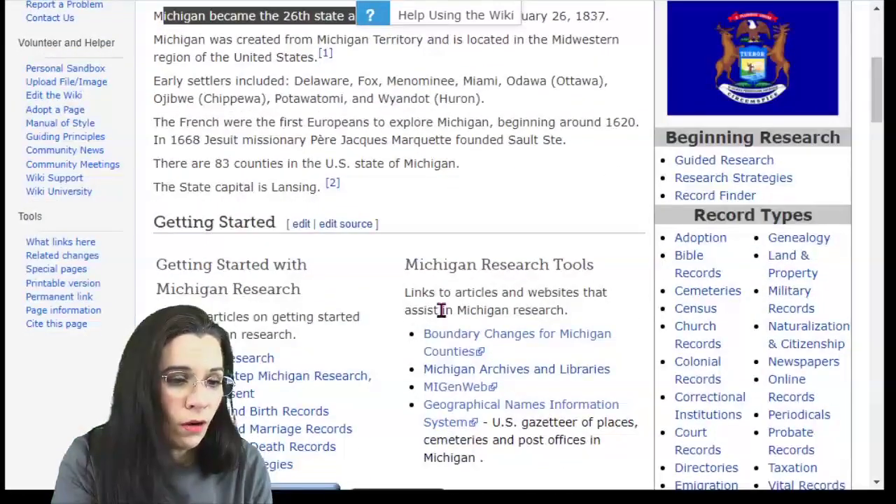
{"action": "scroll", "coordinate": [448, 311], "scroll_direction": "down", "scroll_amount": 6}
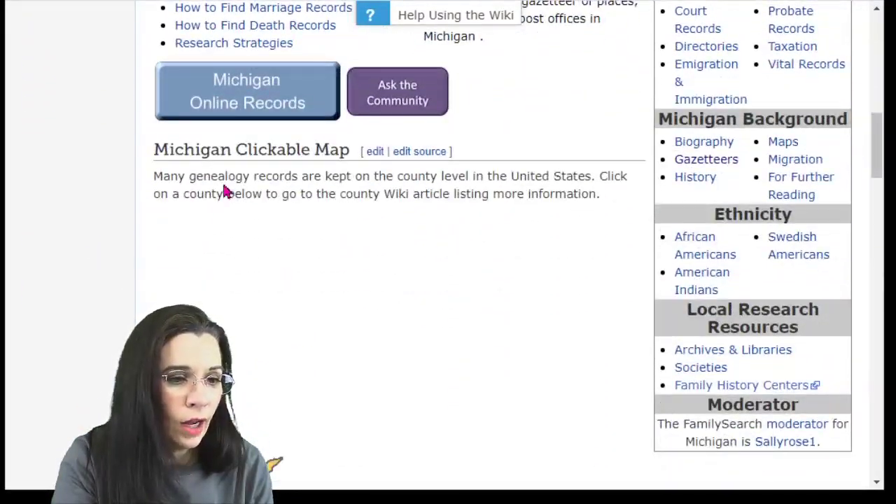
{"action": "scroll", "coordinate": [454, 327], "scroll_direction": "down", "scroll_amount": 9}
{"action": "scroll", "coordinate": [454, 331], "scroll_direction": "down", "scroll_amount": 7}
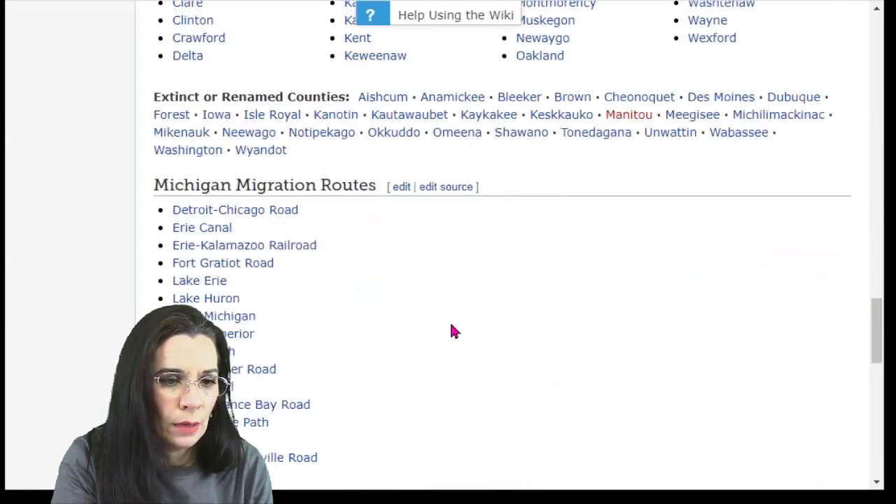
{"action": "scroll", "coordinate": [454, 331], "scroll_direction": "down", "scroll_amount": 2}
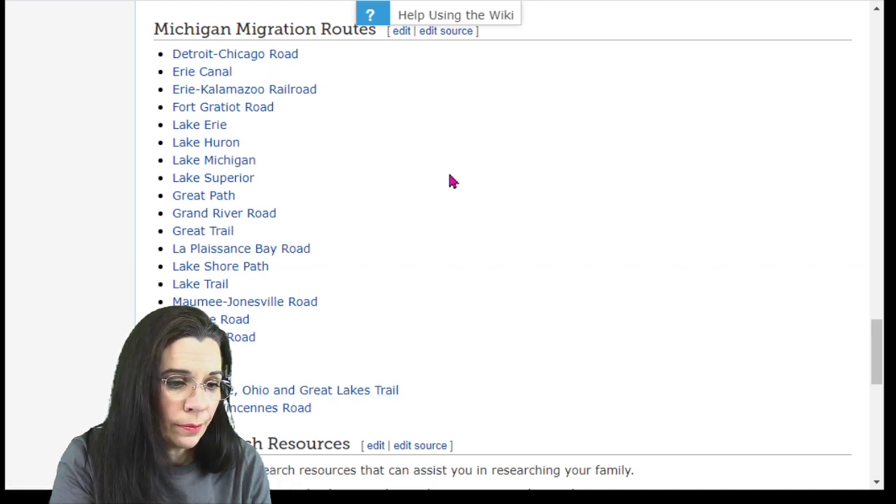
{"action": "scroll", "coordinate": [452, 181], "scroll_direction": "down", "scroll_amount": 4}
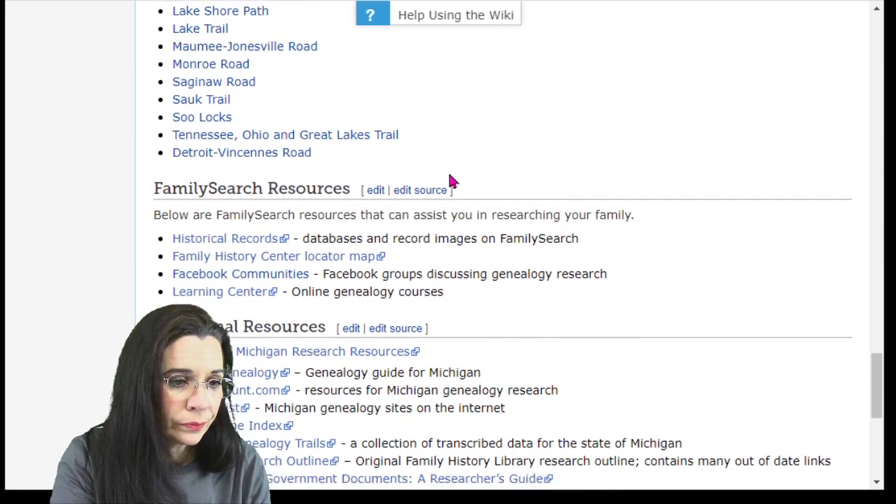
{"action": "scroll", "coordinate": [580, 262], "scroll_direction": "down", "scroll_amount": 3}
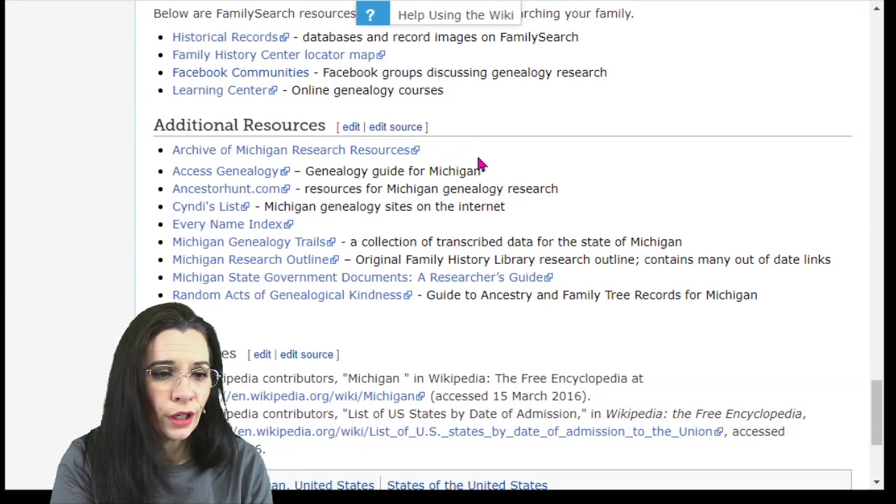
Open the Additional Resources section of the Michigan article for editing
{"action": "left_click_drag", "start_coordinate": [429, 171], "coordinate": [504, 191]}
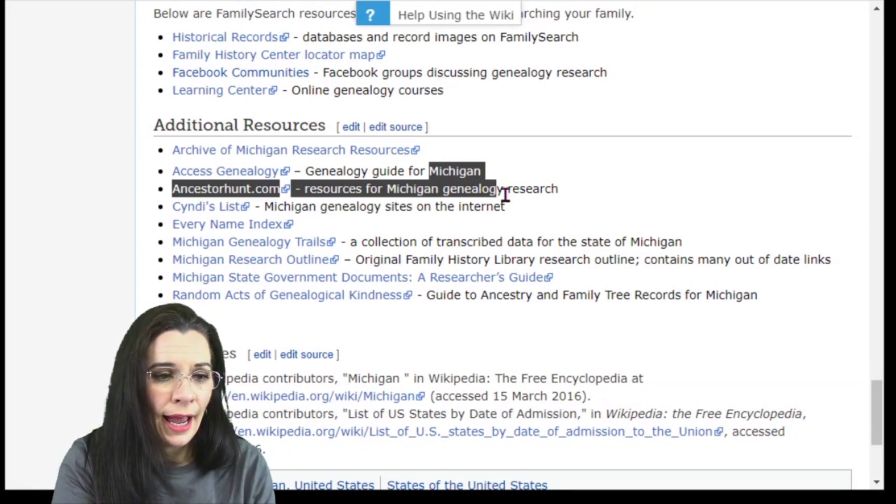
{"action": "left_click", "coordinate": [550, 226]}
{"action": "left_click_drag", "start_coordinate": [154, 126], "coordinate": [326, 126]}
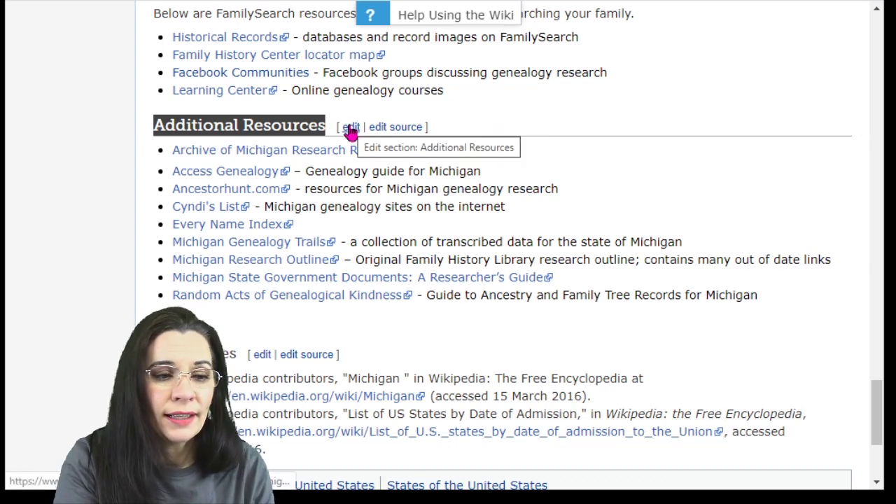
{"action": "left_click", "coordinate": [351, 128]}
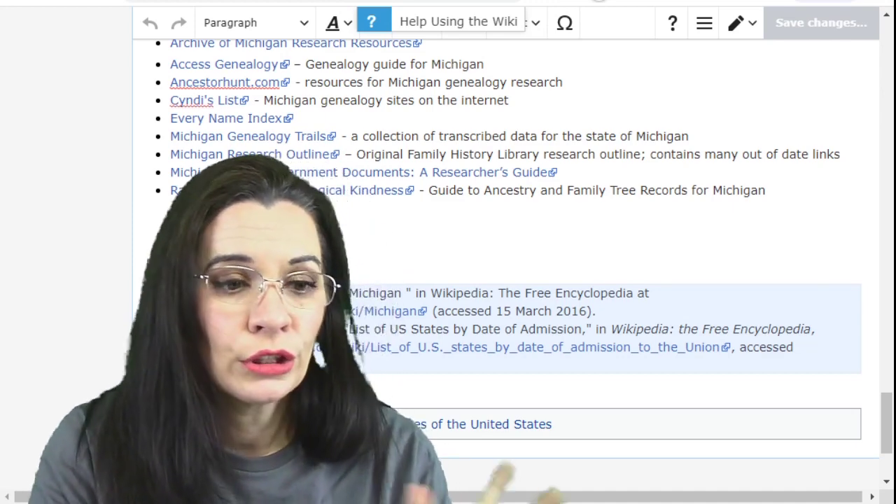
Open the Michigan, United States Genealogy page's revision history and examine its list of past edits
{"action": "scroll", "coordinate": [506, 264], "scroll_direction": "up", "scroll_amount": 15}
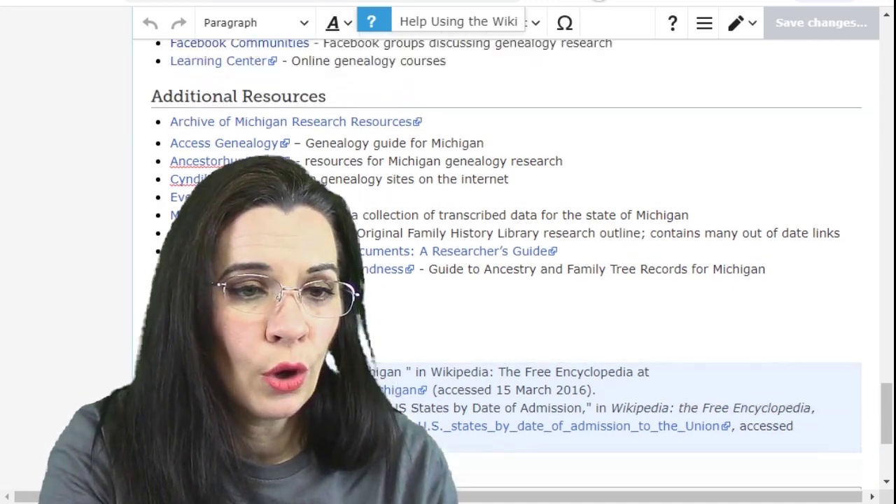
{"action": "scroll", "coordinate": [506, 264], "scroll_direction": "up", "scroll_amount": 10}
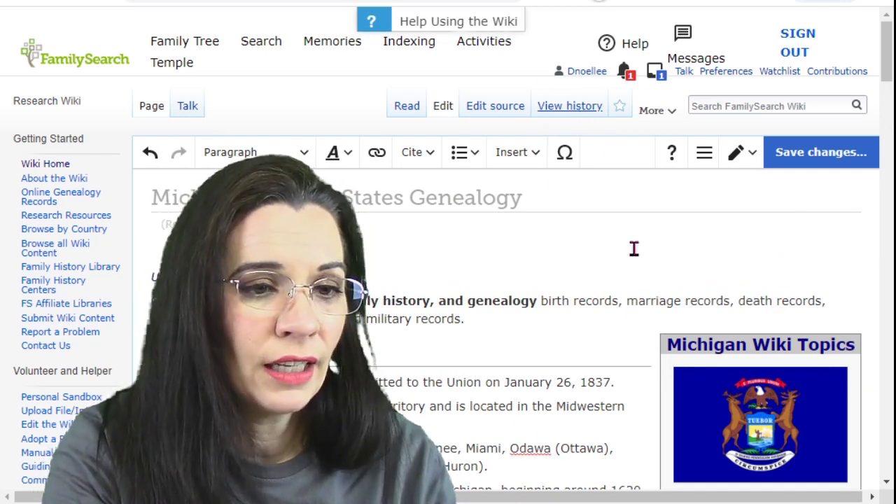
{"action": "scroll", "coordinate": [633, 249], "scroll_direction": "down", "scroll_amount": 3}
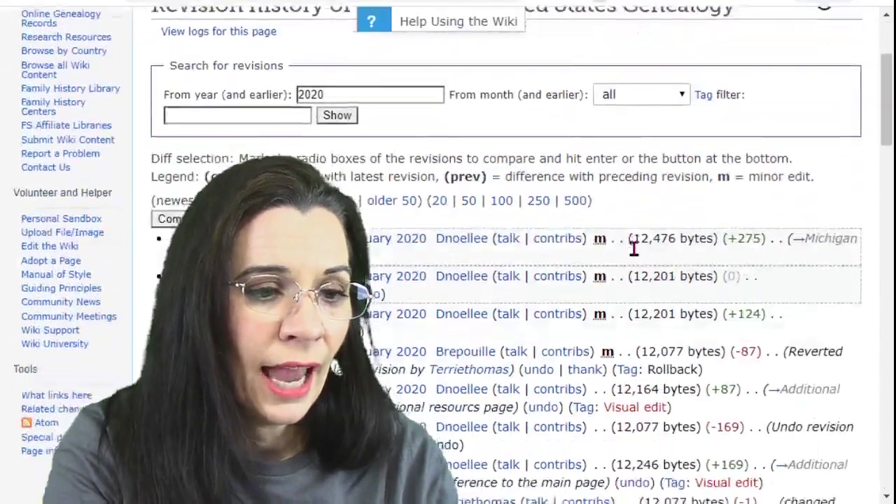
{"action": "scroll", "coordinate": [374, 360], "scroll_direction": "down", "scroll_amount": 15}
{"action": "scroll", "coordinate": [375, 358], "scroll_direction": "down", "scroll_amount": 15}
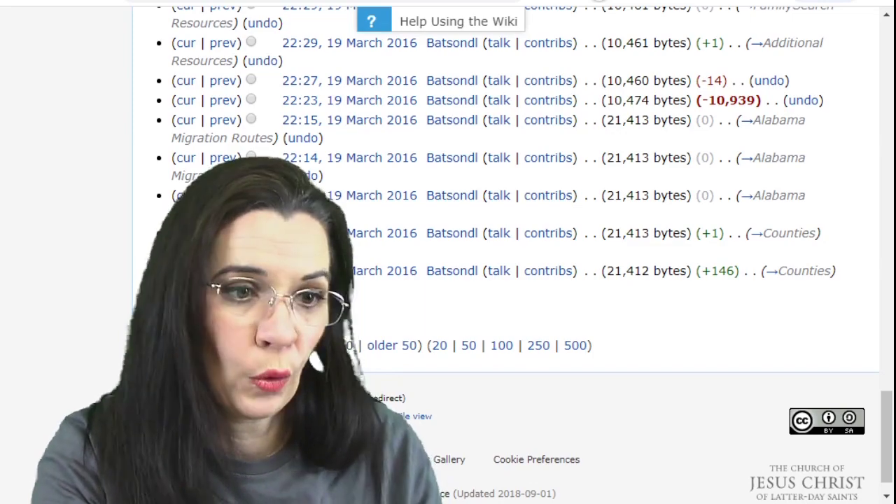
{"action": "scroll", "coordinate": [646, 373], "scroll_direction": "up", "scroll_amount": 20}
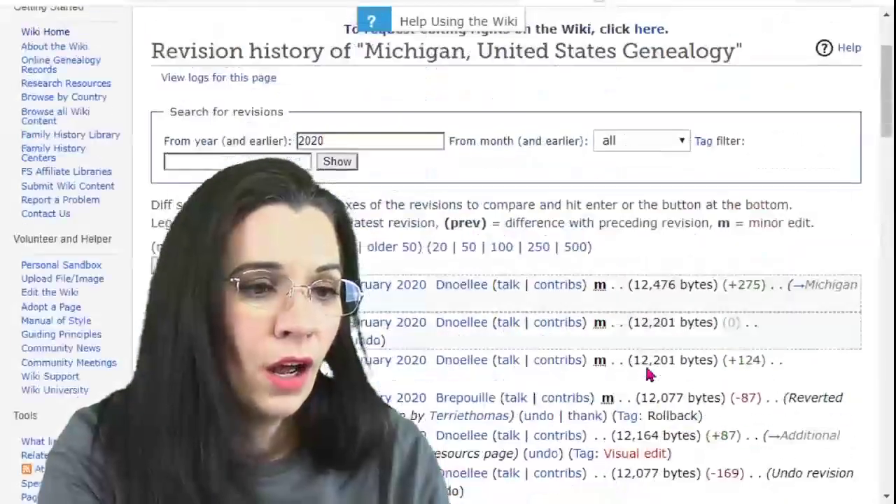
{"action": "scroll", "coordinate": [646, 374], "scroll_direction": "up", "scroll_amount": 2}
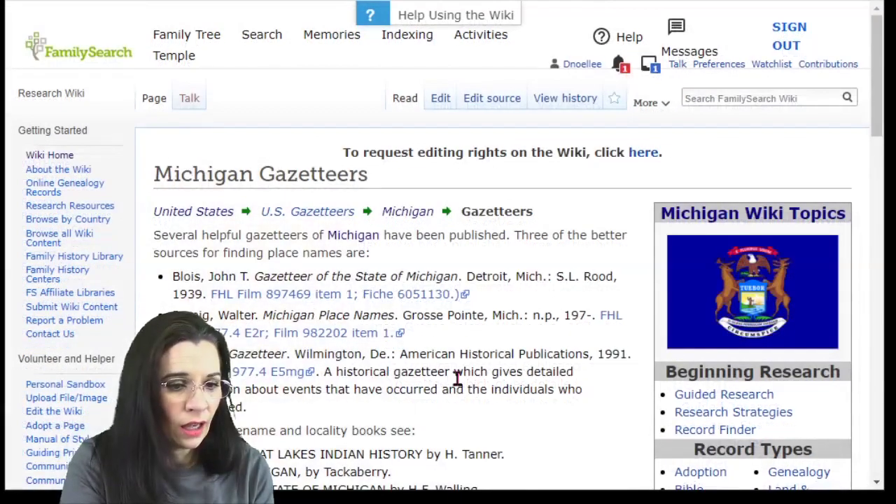
Read through the Michigan Gazetteers page, from its introductory paragraph to the end of its book lists
{"action": "scroll", "coordinate": [456, 376], "scroll_direction": "down", "scroll_amount": 3}
{"action": "left_click_drag", "start_coordinate": [160, 129], "coordinate": [398, 150]}
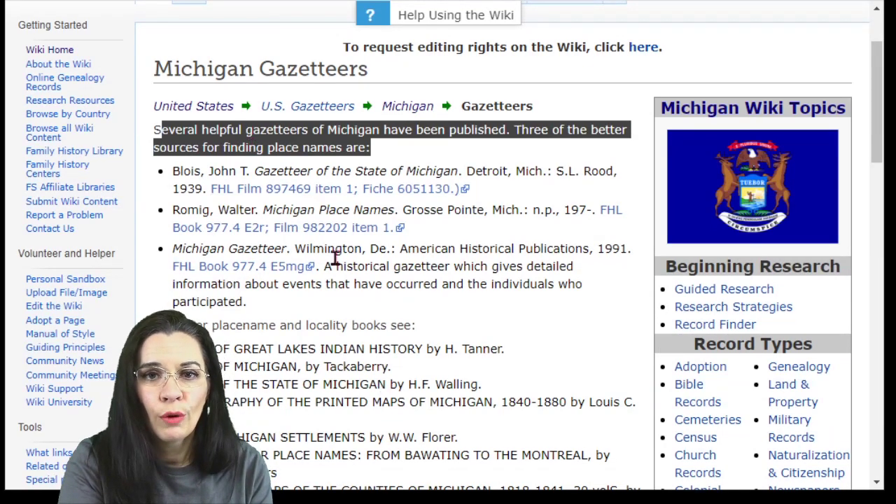
{"action": "scroll", "coordinate": [518, 403], "scroll_direction": "down", "scroll_amount": 3}
{"action": "scroll", "coordinate": [517, 401], "scroll_direction": "down", "scroll_amount": 7}
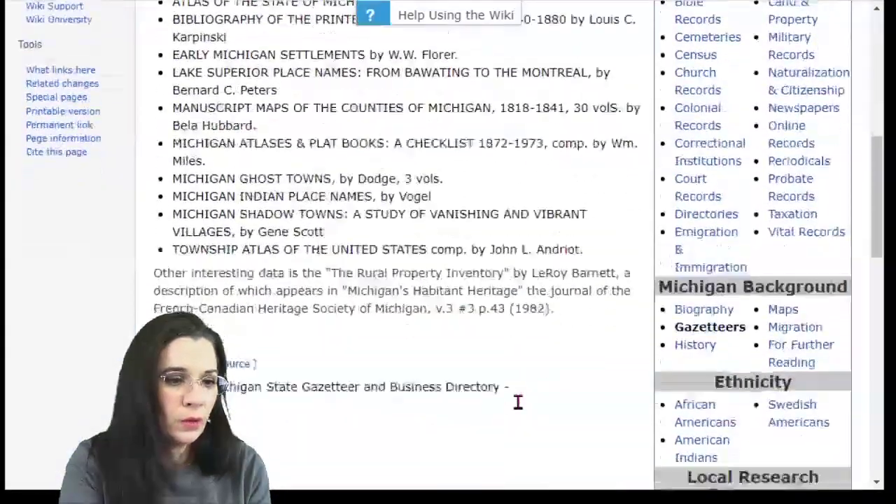
{"action": "scroll", "coordinate": [595, 483], "scroll_direction": "up", "scroll_amount": 5}
{"action": "scroll", "coordinate": [599, 485], "scroll_direction": "up", "scroll_amount": 6}
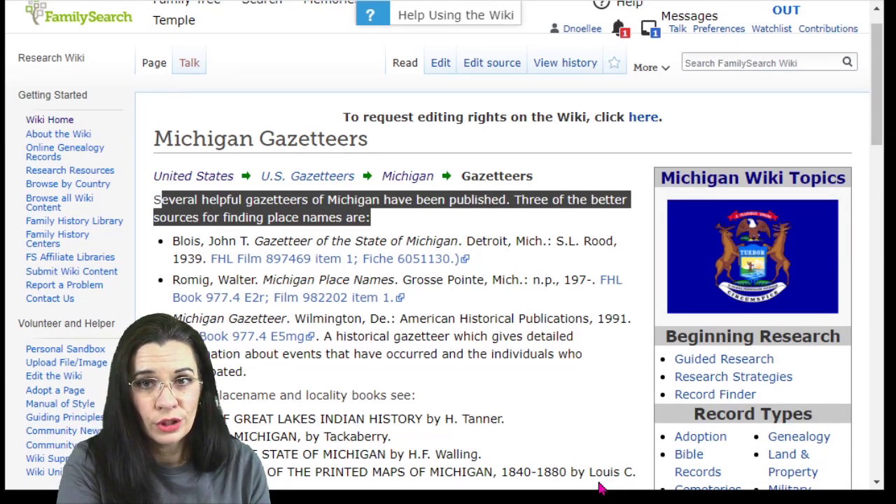
Open the Michigan Gazetteers page source for editing and find the introductory sentence about published gazetteers
{"action": "left_click", "coordinate": [475, 123]}
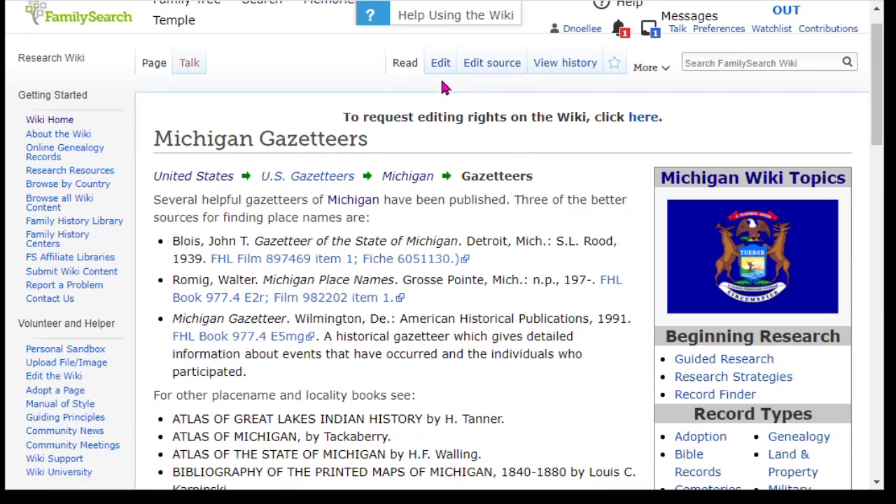
{"action": "left_click", "coordinate": [499, 73]}
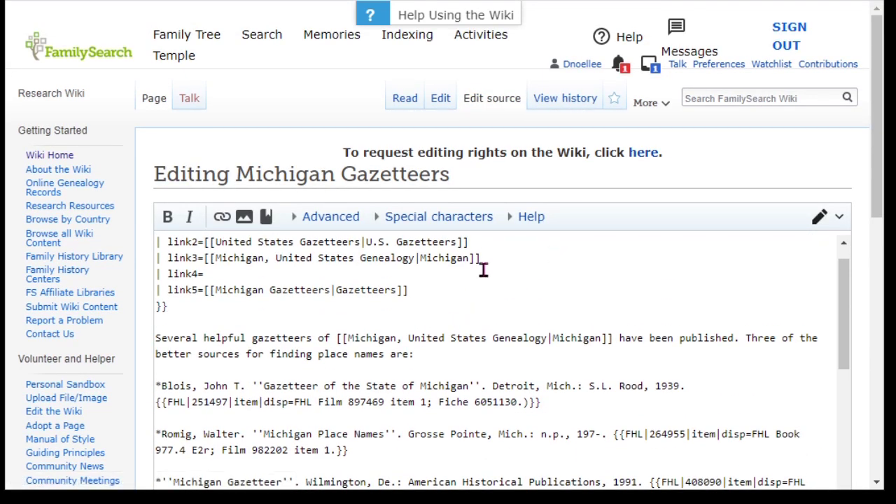
{"action": "scroll", "coordinate": [484, 271], "scroll_direction": "down", "scroll_amount": 2}
{"action": "double_click", "coordinate": [720, 259]}
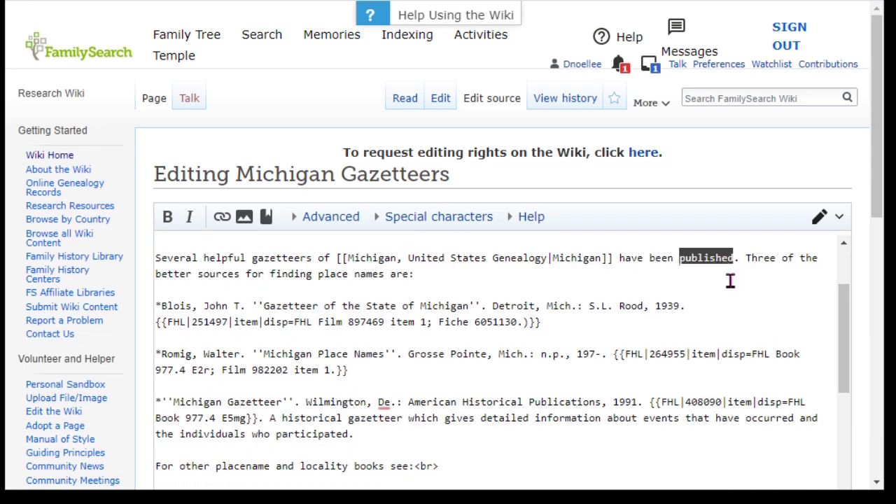
{"action": "double_click", "coordinate": [277, 260]}
{"action": "scroll", "coordinate": [690, 354], "scroll_direction": "up", "scroll_amount": 3}
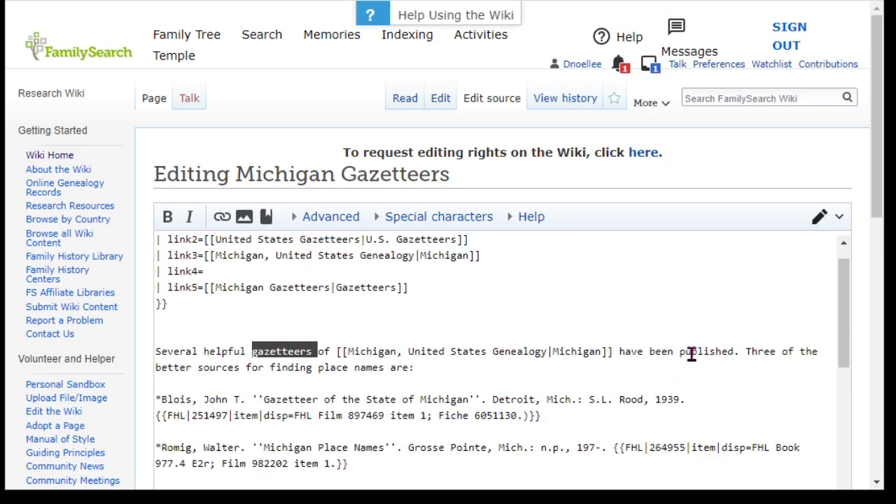
Add the section heading "== Published Gazetteers ==" above the paragraph beginning "Several helpful gazetteers"
{"action": "left_click", "coordinate": [287, 367]}
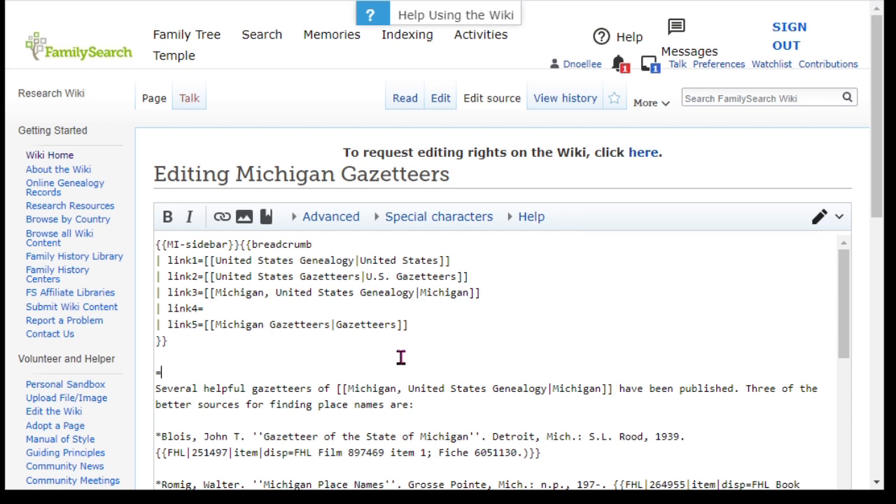
{"action": "type", "text": "="}
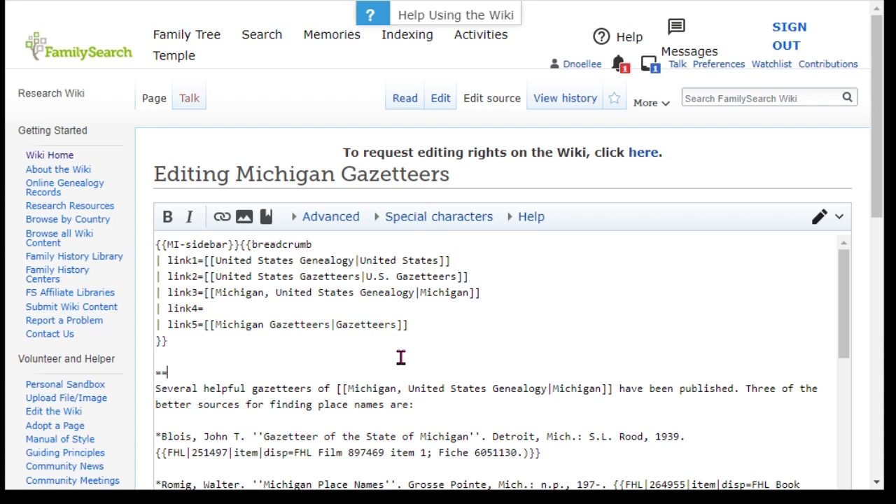
{"action": "type", "text": " Publis"}
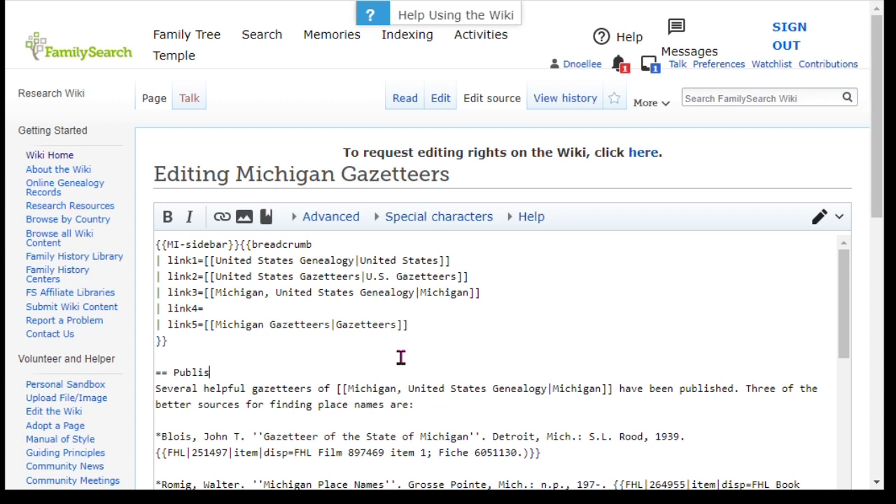
{"action": "type", "text": "hed Gazetteers =="}
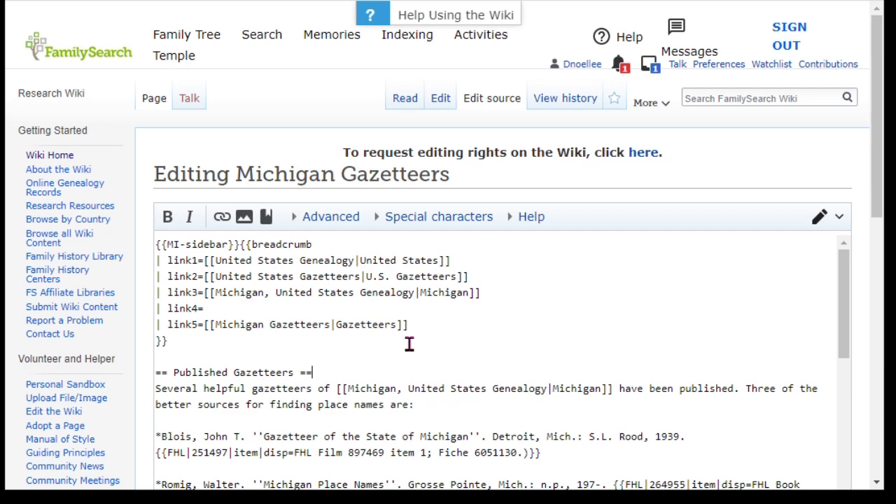
Preview the edited Michigan Gazetteers page and check its "Published Gazetteers" and "See also:" headings
{"action": "scroll", "coordinate": [812, 304], "scroll_direction": "down", "scroll_amount": 2}
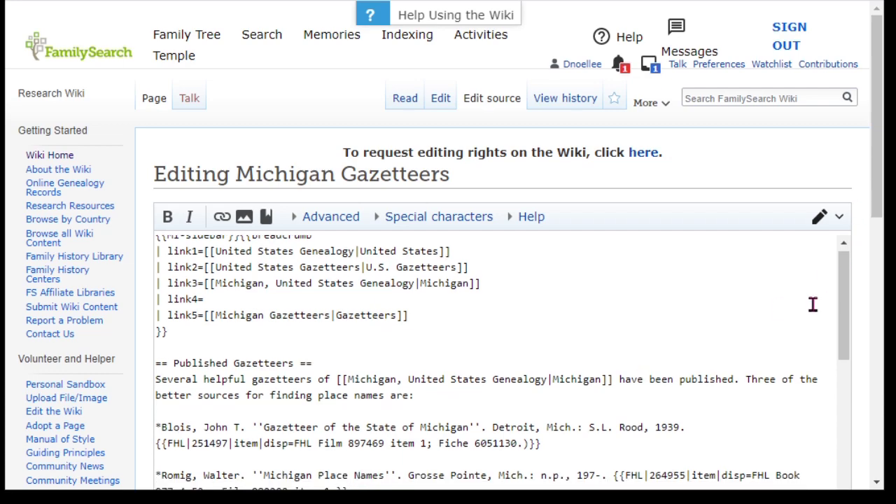
{"action": "scroll", "coordinate": [876, 231], "scroll_direction": "down", "scroll_amount": 1}
{"action": "left_click_drag", "start_coordinate": [877, 404], "coordinate": [878, 414]}
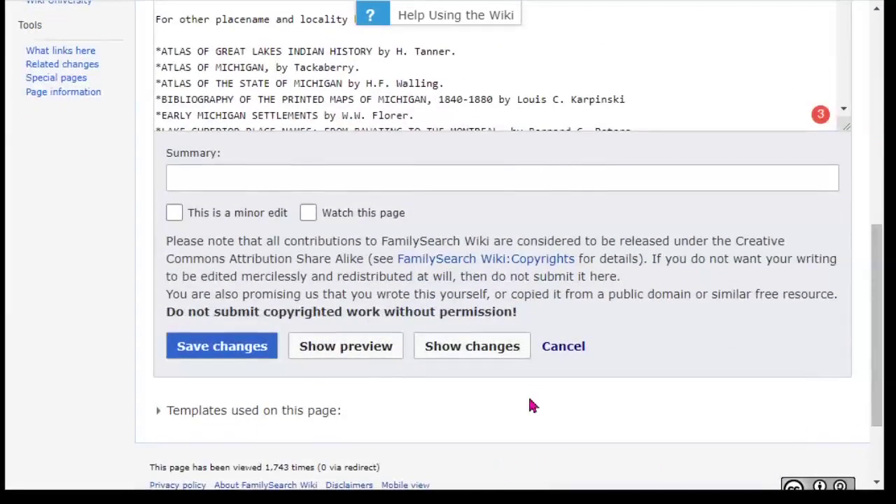
{"action": "left_click", "coordinate": [349, 348]}
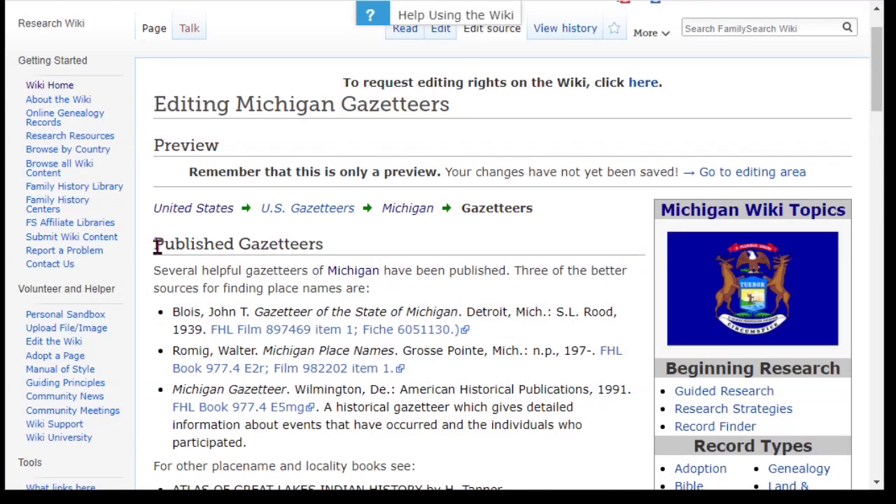
{"action": "left_click_drag", "start_coordinate": [157, 245], "coordinate": [354, 250]}
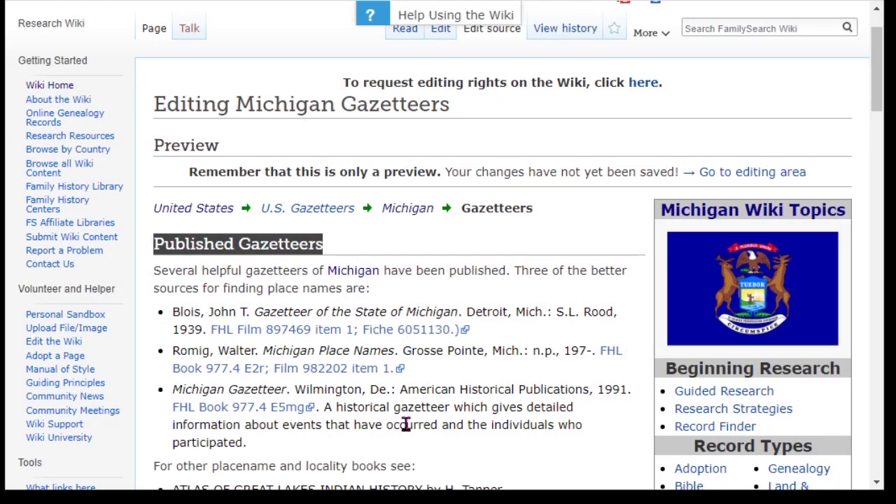
{"action": "scroll", "coordinate": [411, 436], "scroll_direction": "down", "scroll_amount": 3}
{"action": "scroll", "coordinate": [418, 444], "scroll_direction": "down", "scroll_amount": 7}
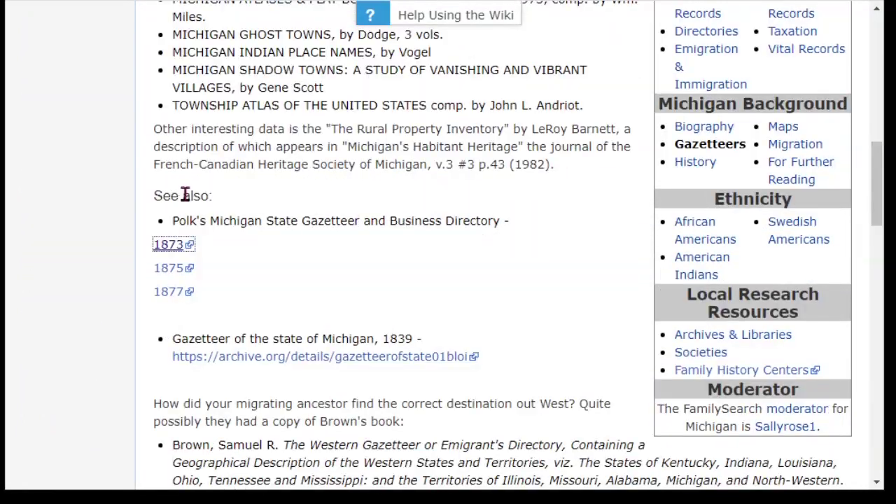
{"action": "left_click_drag", "start_coordinate": [219, 199], "coordinate": [155, 191]}
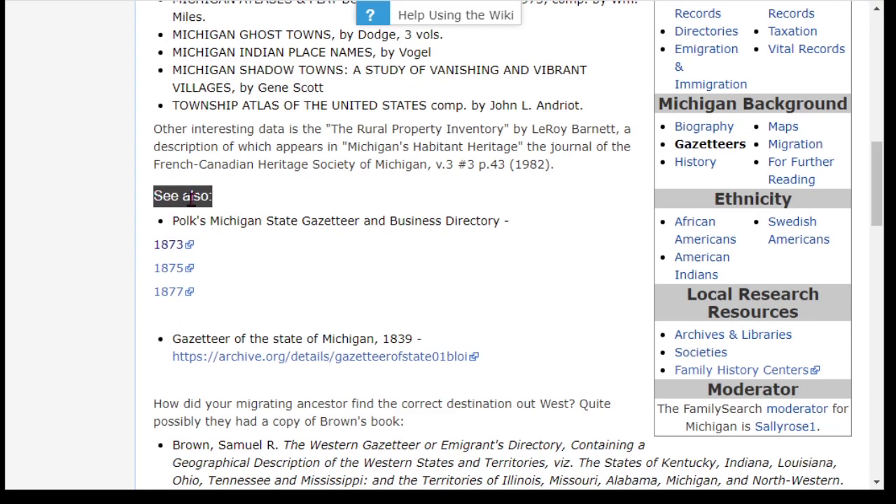
{"action": "scroll", "coordinate": [443, 428], "scroll_direction": "down", "scroll_amount": 15}
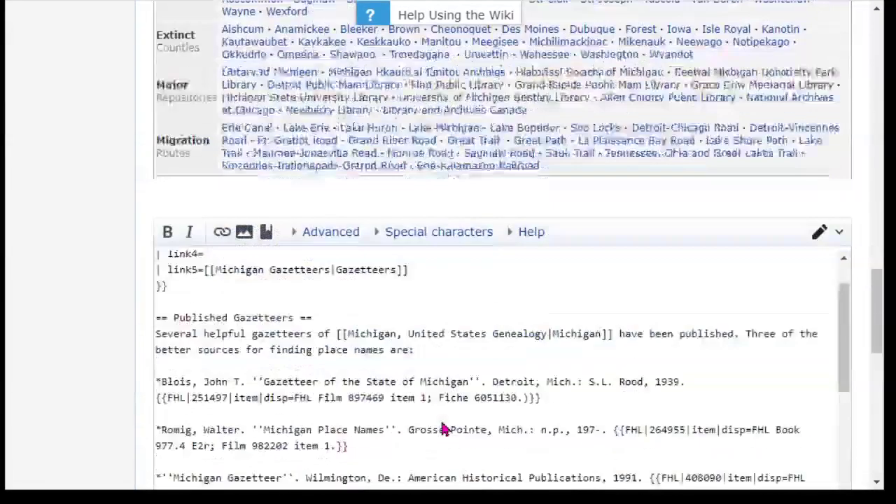
Copy the heading line "== Published Gazetteers ==" in the page source and paste it directly above the "See also:" line
{"action": "left_click_drag", "start_coordinate": [876, 293], "coordinate": [874, 327]}
{"action": "left_click_drag", "start_coordinate": [847, 245], "coordinate": [832, 138]}
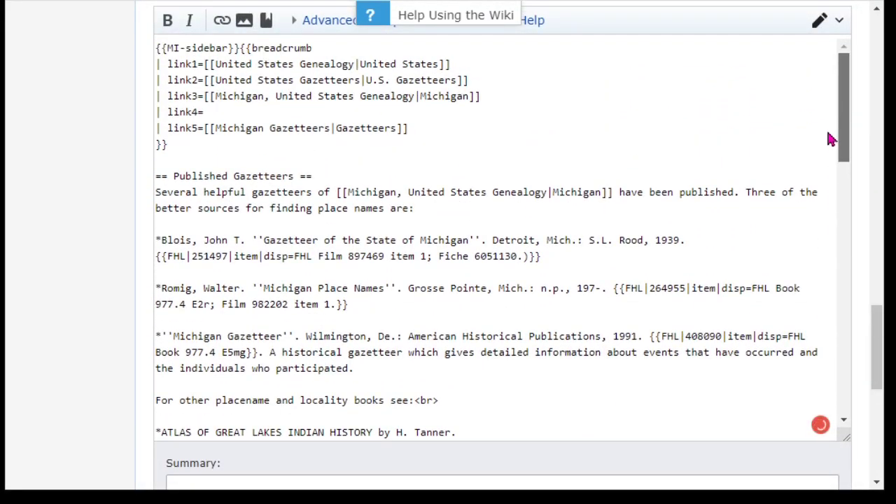
{"action": "scroll", "coordinate": [827, 144], "scroll_direction": "down", "scroll_amount": 3}
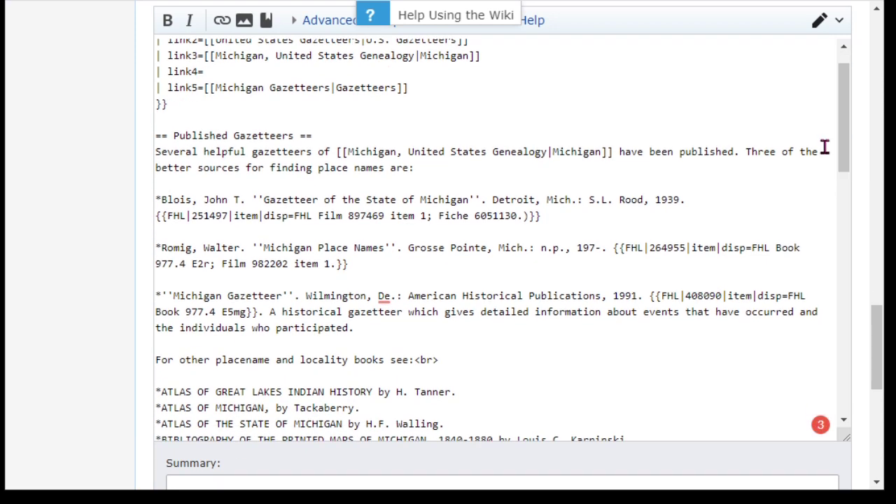
{"action": "left_click_drag", "start_coordinate": [336, 139], "coordinate": [150, 145]}
{"action": "key", "text": "ctrl+c"}
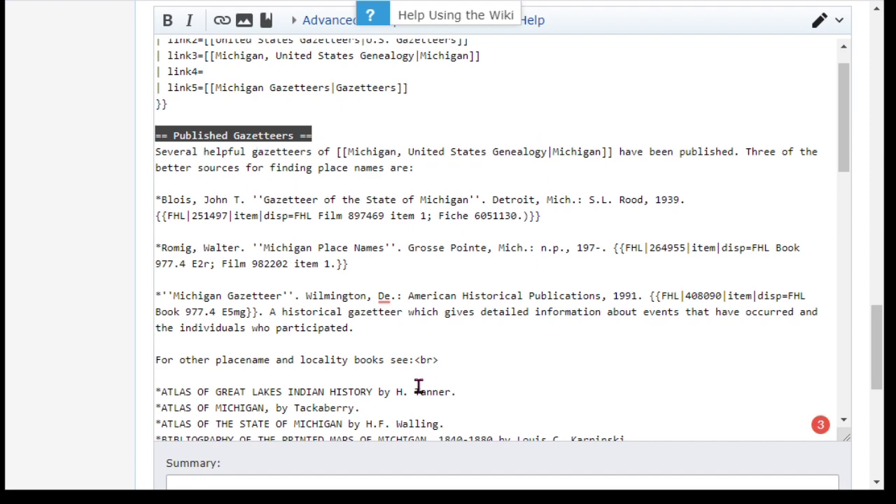
{"action": "scroll", "coordinate": [426, 385], "scroll_direction": "down", "scroll_amount": 4}
{"action": "scroll", "coordinate": [426, 385], "scroll_direction": "down", "scroll_amount": 2}
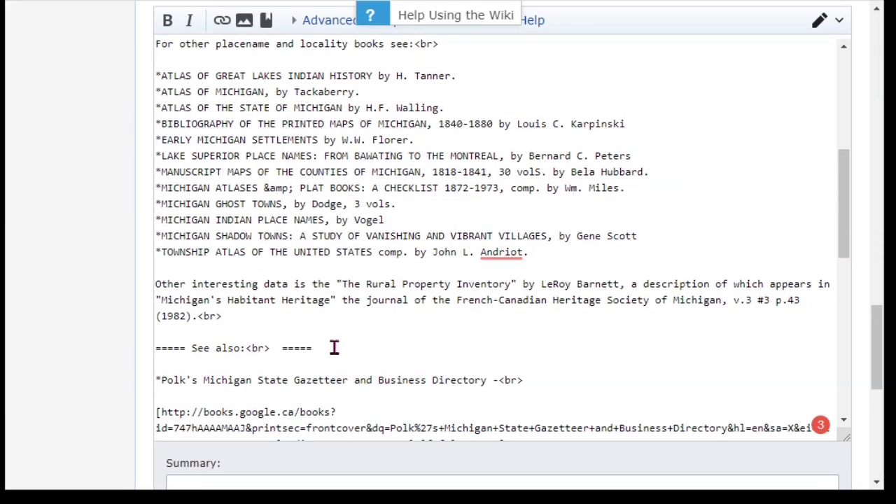
{"action": "left_click", "coordinate": [170, 334]}
{"action": "key", "text": "ctrl+v"}
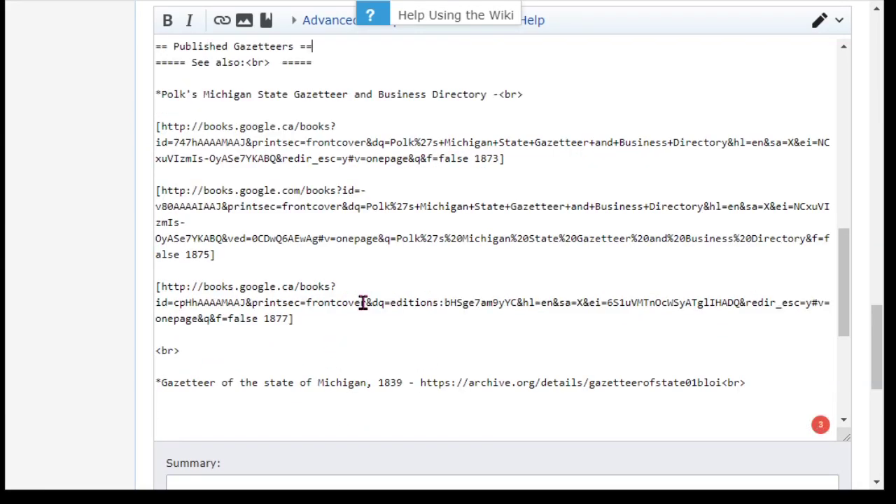
Delete the "===== See also:<br> =====" line and its leftover empty line beneath the pasted heading
{"action": "scroll", "coordinate": [362, 302], "scroll_direction": "up", "scroll_amount": 4}
{"action": "left_click_drag", "start_coordinate": [312, 274], "coordinate": [138, 282]}
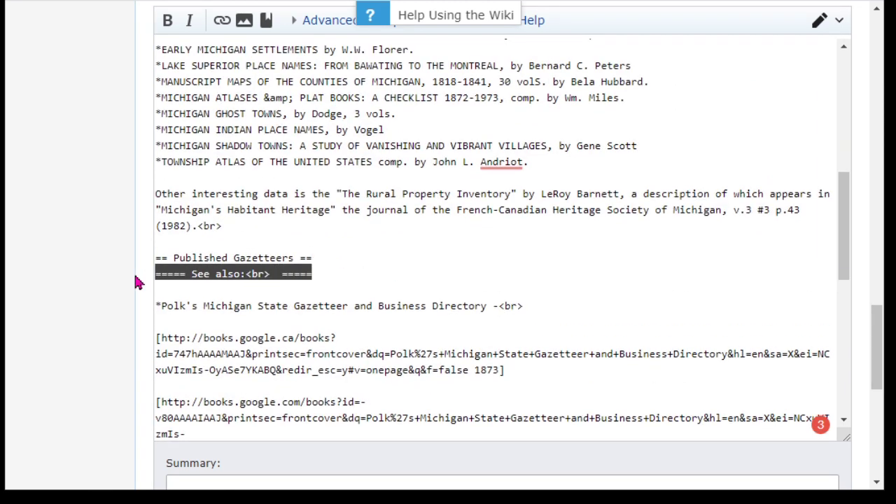
{"action": "left_click", "coordinate": [381, 275]}
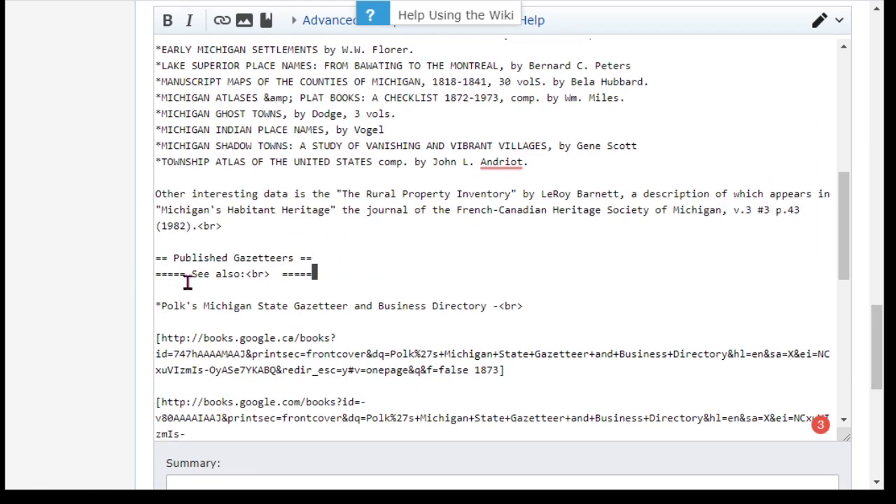
{"action": "left_click", "coordinate": [144, 274], "text": "shift"}
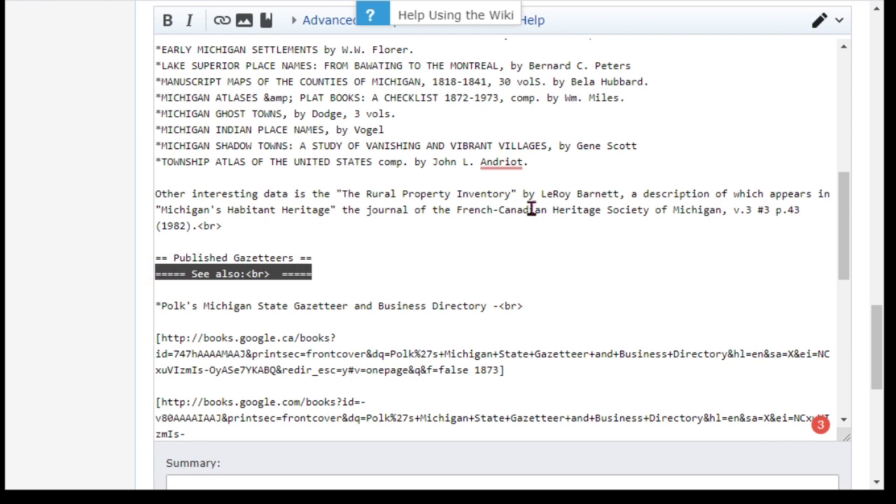
{"action": "key", "text": "Delete"}
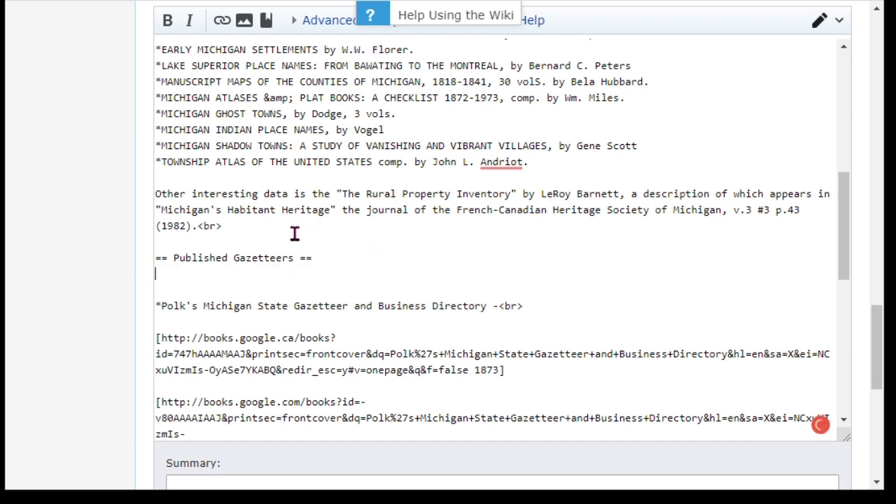
{"action": "key", "text": "BackSpace"}
Make the pasted heading a level-three heading, "=== Published Gazetteers ===", and select its title text
{"action": "left_click", "coordinate": [168, 257]}
{"action": "type", "text": "="}
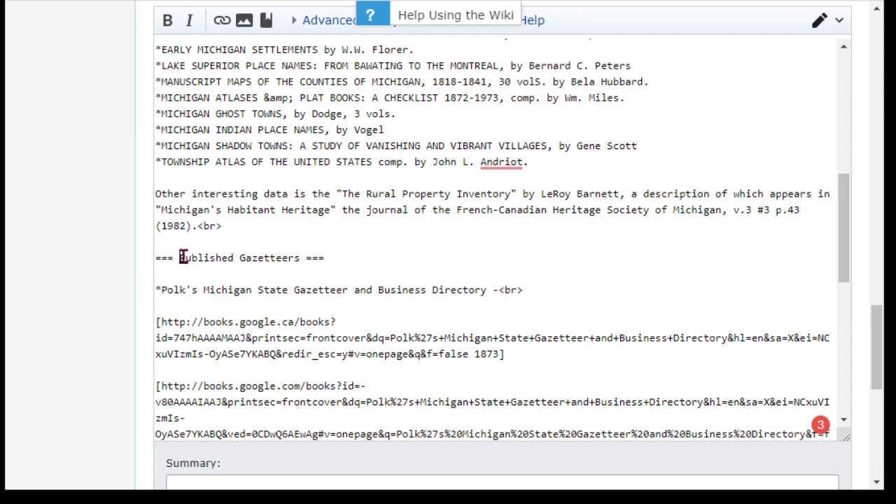
{"action": "left_click_drag", "start_coordinate": [180, 258], "coordinate": [308, 261]}
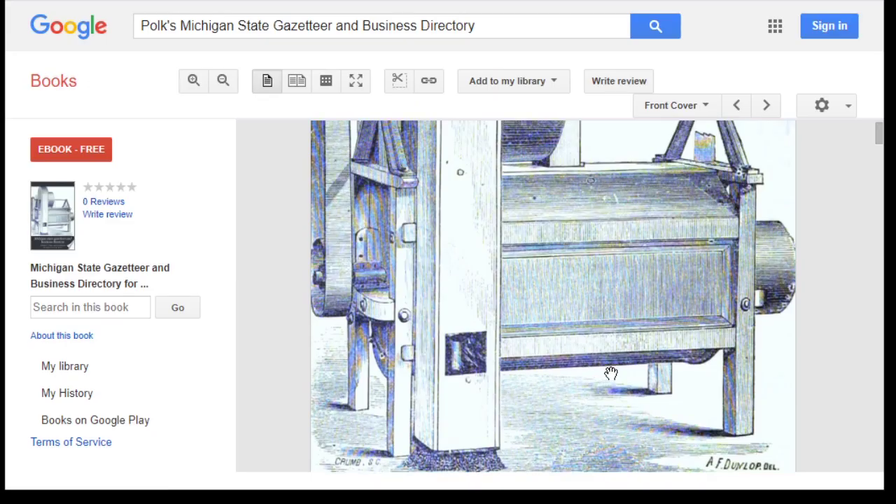
Look through the cover and opening pages of the Michigan State Gazetteer and Business Directory on Google Books
{"action": "scroll", "coordinate": [611, 372], "scroll_direction": "down", "scroll_amount": 5}
{"action": "scroll", "coordinate": [610, 372], "scroll_direction": "down", "scroll_amount": 4}
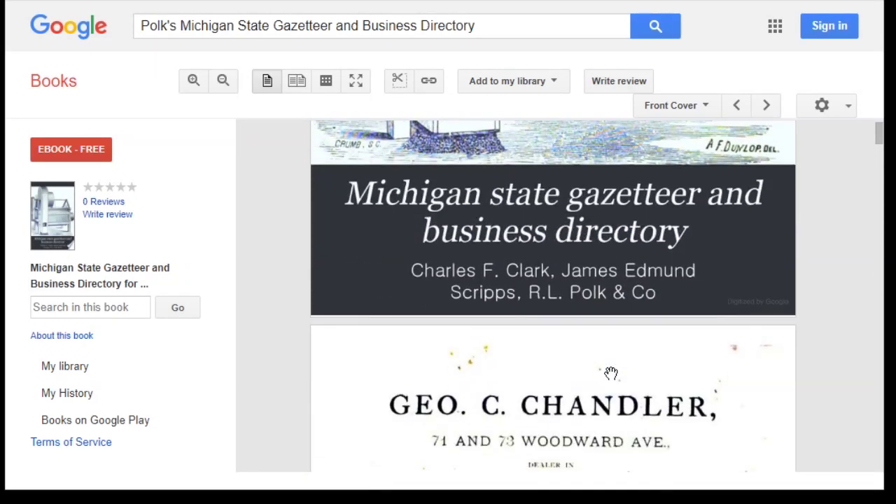
{"action": "scroll", "coordinate": [610, 373], "scroll_direction": "down", "scroll_amount": 4}
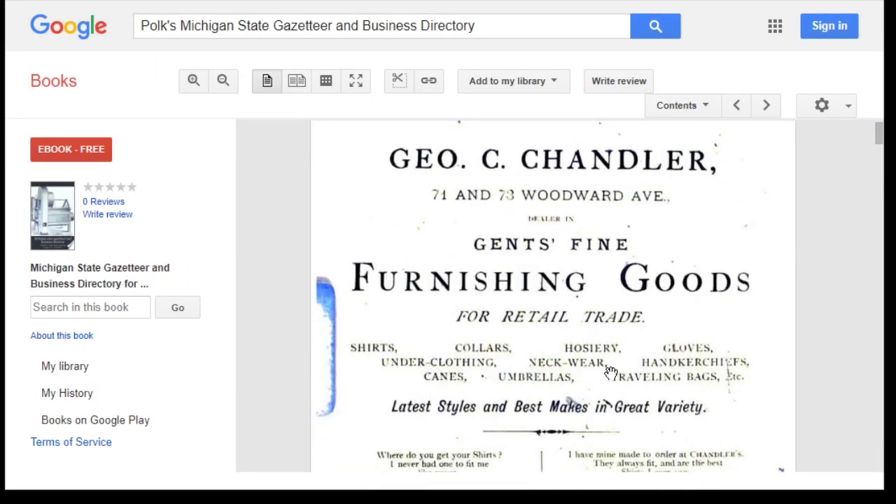
{"action": "scroll", "coordinate": [610, 372], "scroll_direction": "up", "scroll_amount": 5}
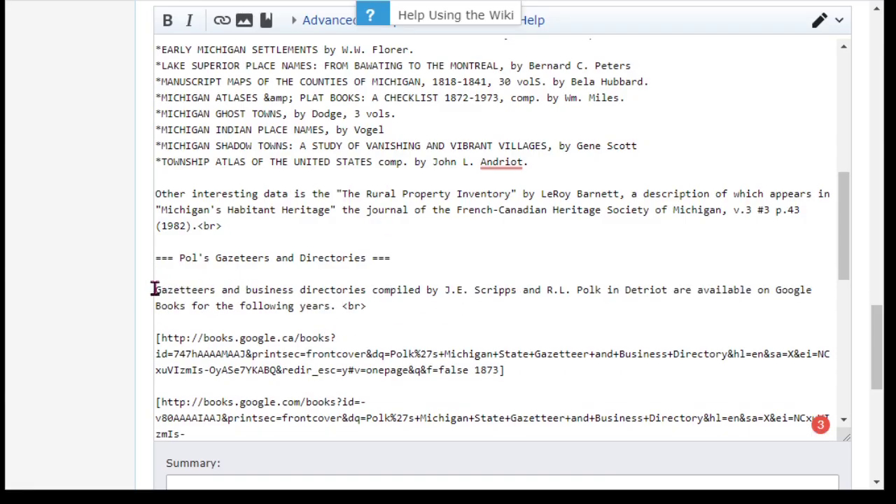
Correct the spelling of the level-three heading to "Polk's Gazetteers and Directories" in the page source
{"action": "left_click_drag", "start_coordinate": [155, 289], "coordinate": [319, 304]}
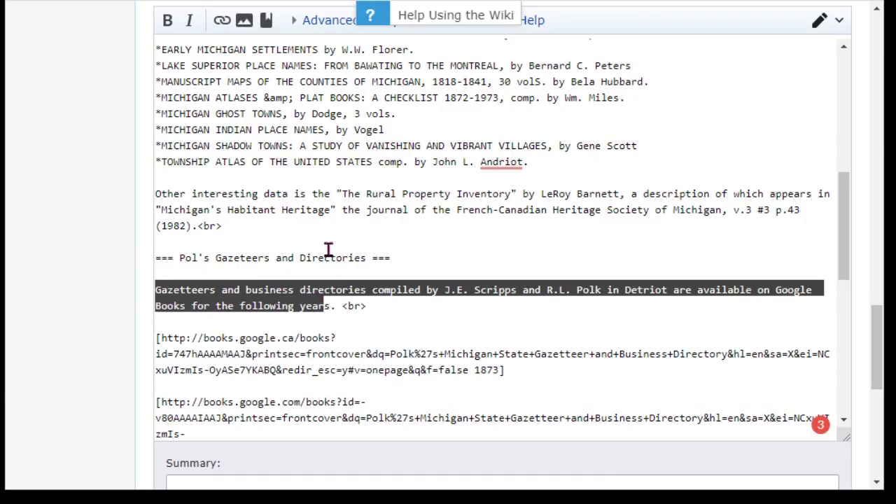
{"action": "left_click", "coordinate": [198, 259]}
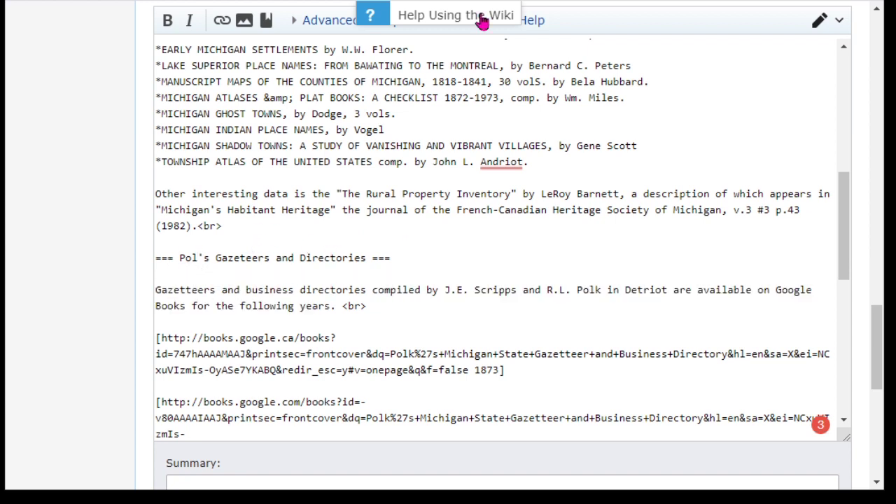
{"action": "type", "text": "k"}
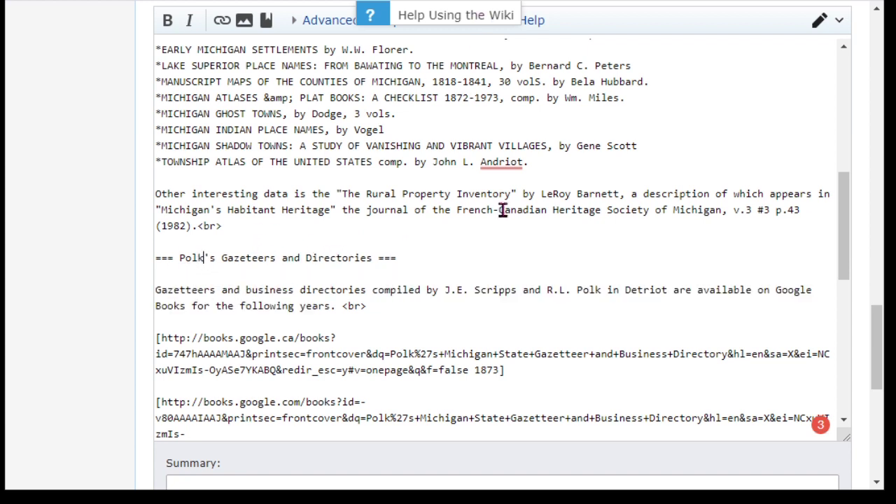
{"action": "left_click", "coordinate": [258, 260]}
{"action": "type", "text": "t"}
{"action": "left_click_drag", "start_coordinate": [343, 306], "coordinate": [366, 306]}
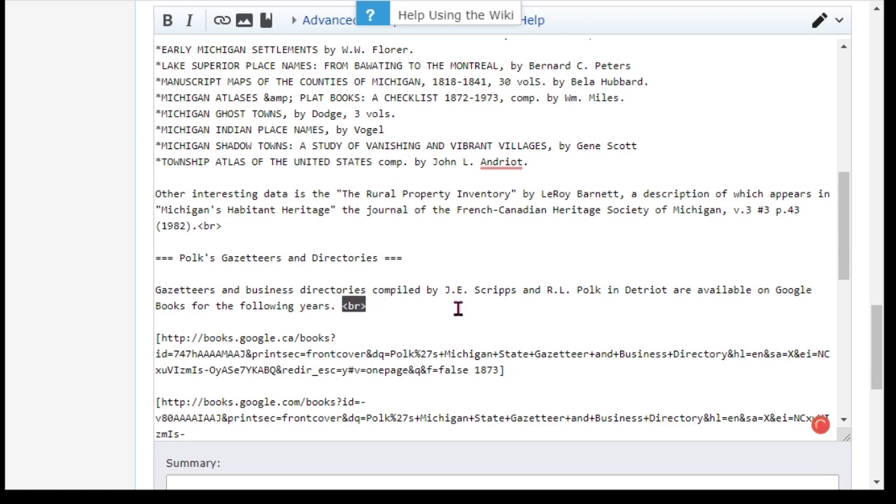
Add an asterisk bullet and a space before each of the 1873, 1875 and 1877 Google Books links
{"action": "scroll", "coordinate": [458, 308], "scroll_direction": "down", "scroll_amount": 3}
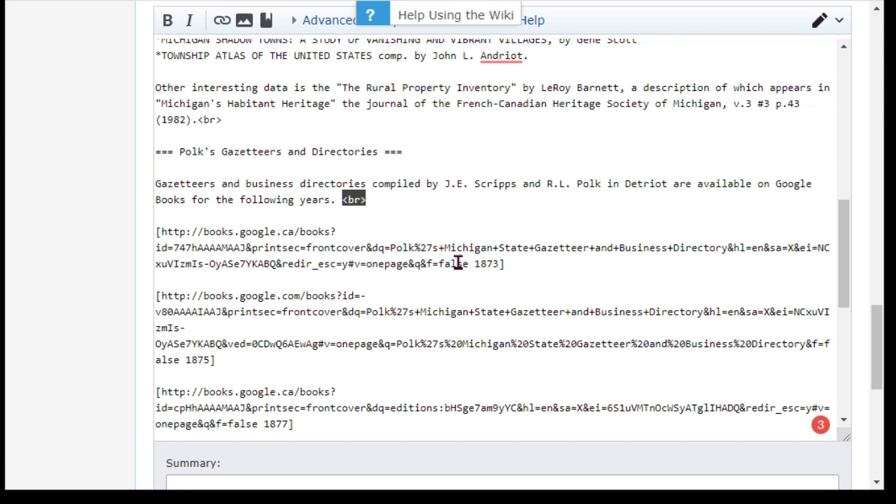
{"action": "left_click", "coordinate": [158, 235]}
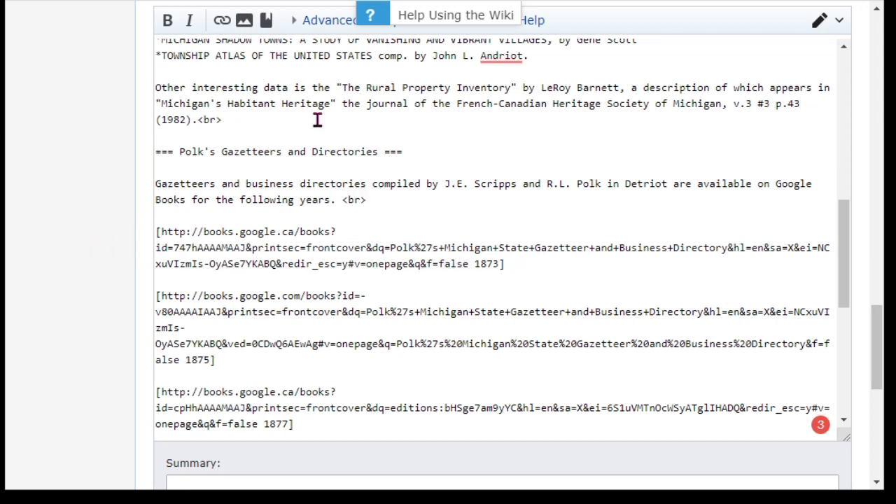
{"action": "type", "text": "*"}
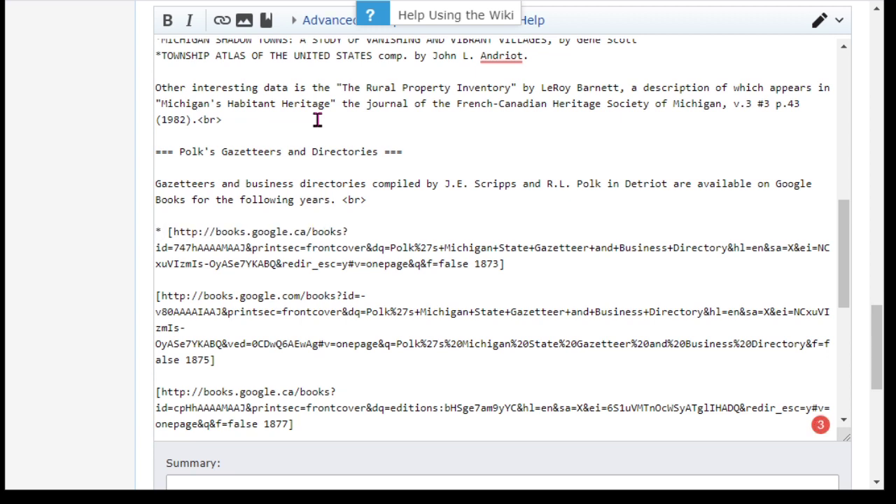
{"action": "left_click_drag", "start_coordinate": [168, 231], "coordinate": [155, 231]}
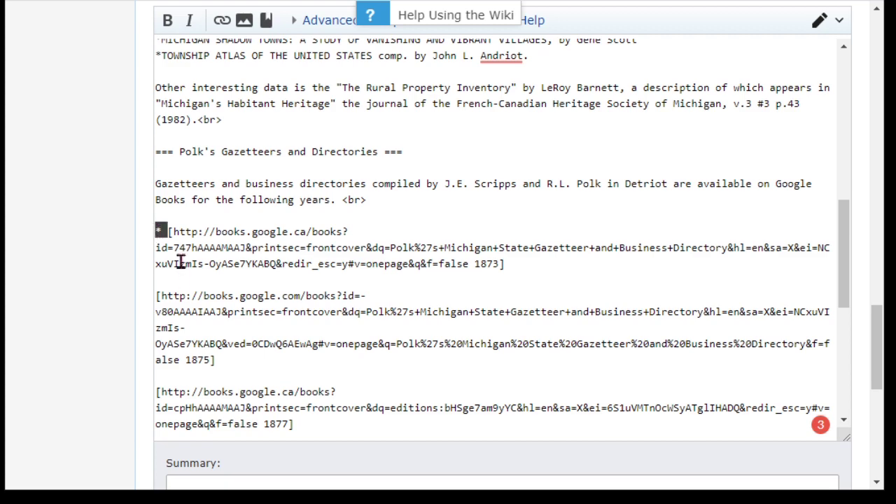
{"action": "key", "text": "ctrl+c"}
{"action": "left_click", "coordinate": [158, 295]}
{"action": "key", "text": "ctrl+v"}
{"action": "scroll", "coordinate": [329, 380], "scroll_direction": "down", "scroll_amount": 2}
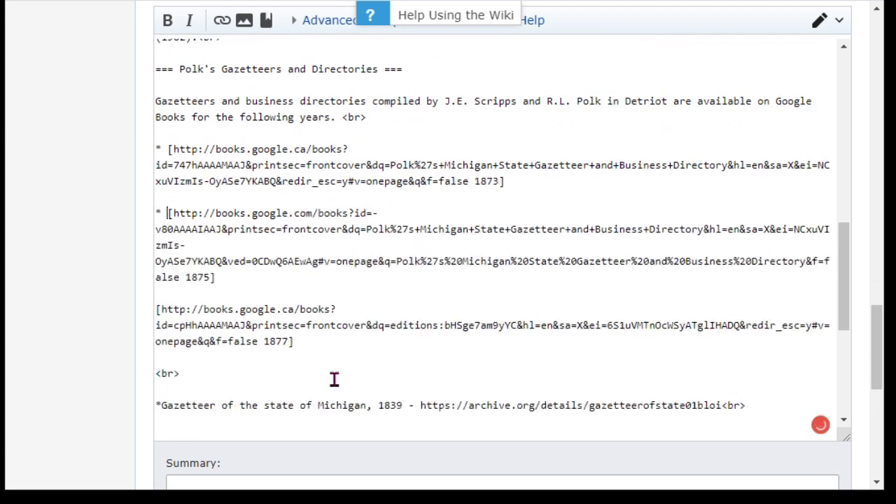
{"action": "left_click", "coordinate": [157, 254]}
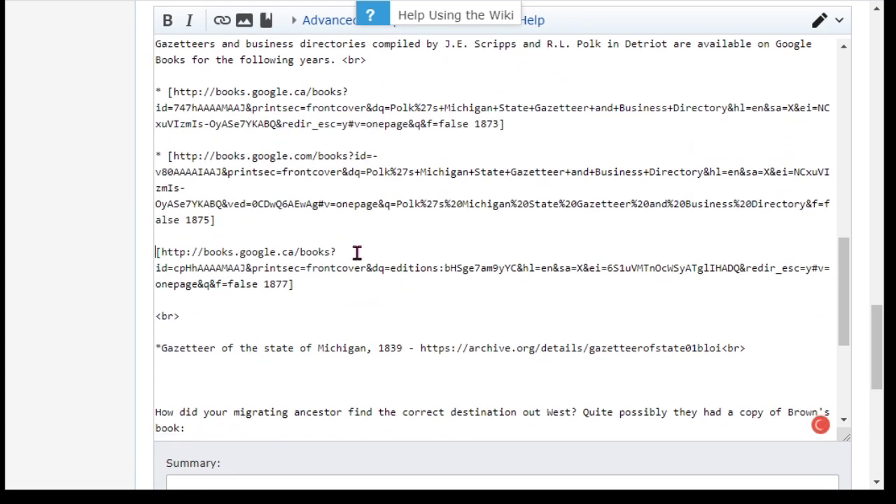
{"action": "key", "text": "ctrl+v"}
Preview the page again and check the "Polk's Gazetteers and Directories" section with its bulleted year links
{"action": "scroll", "coordinate": [665, 356], "scroll_direction": "down", "scroll_amount": 4}
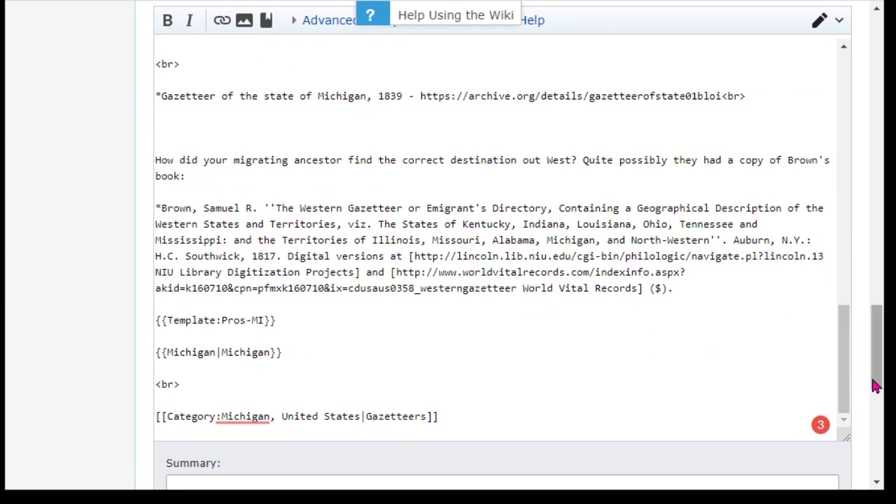
{"action": "scroll", "coordinate": [874, 385], "scroll_direction": "down", "scroll_amount": 5}
{"action": "left_click", "coordinate": [354, 170]}
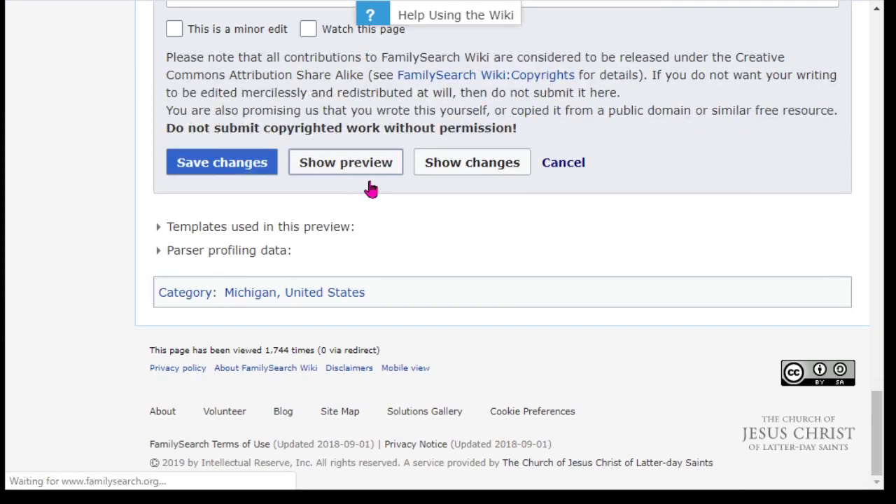
{"action": "scroll", "coordinate": [481, 416], "scroll_direction": "down", "scroll_amount": 3}
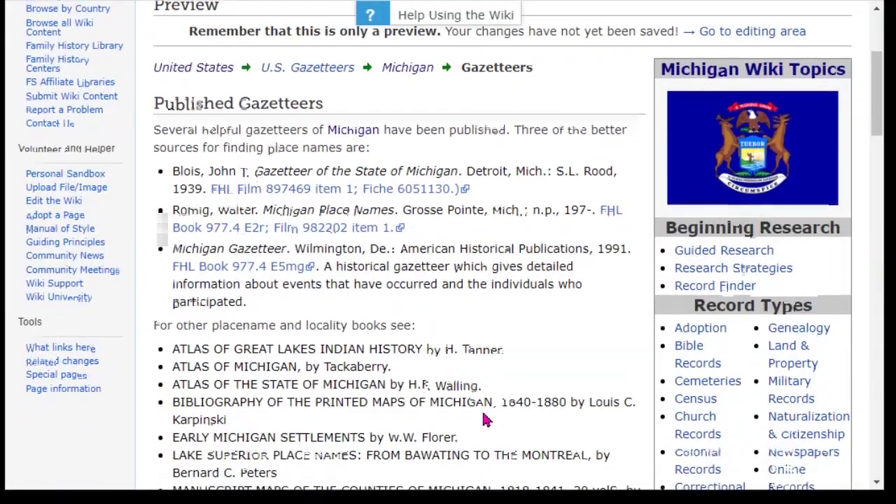
{"action": "scroll", "coordinate": [482, 416], "scroll_direction": "down", "scroll_amount": 5}
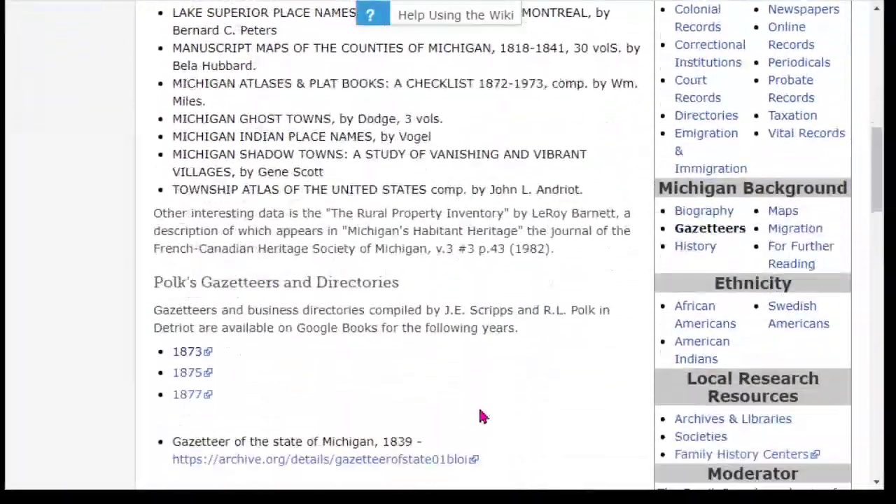
Review the previewed "Polk's Gazetteers and Directories" heading and its introductory paragraph above the year links
{"action": "scroll", "coordinate": [432, 310], "scroll_direction": "up", "scroll_amount": 1}
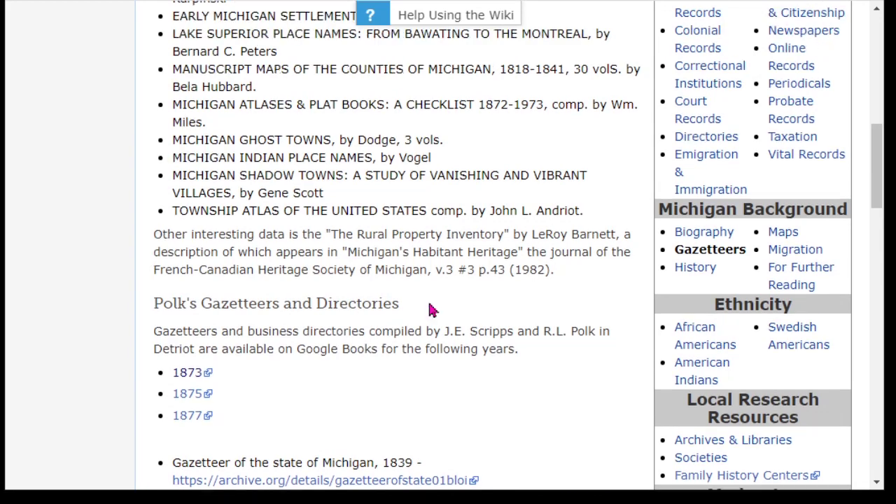
{"action": "left_click_drag", "start_coordinate": [151, 313], "coordinate": [402, 303]}
{"action": "left_click", "coordinate": [334, 362]}
{"action": "left_click_drag", "start_coordinate": [150, 341], "coordinate": [534, 356]}
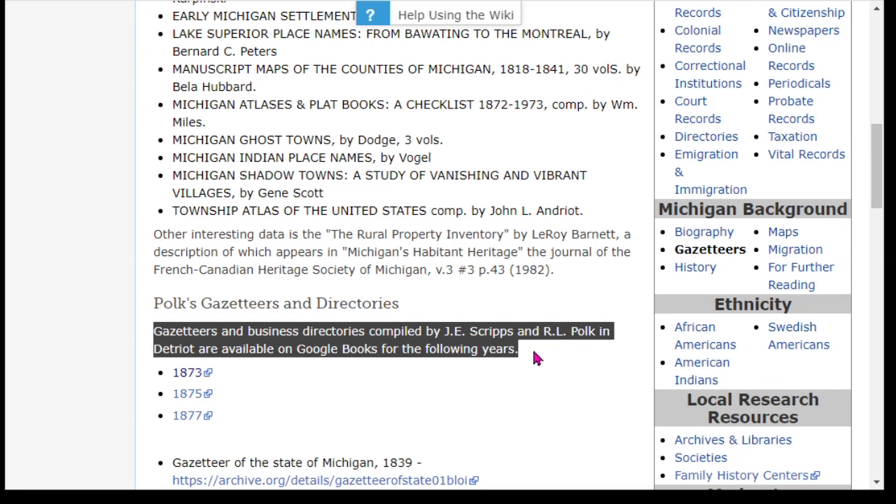
{"action": "scroll", "coordinate": [534, 357], "scroll_direction": "down", "scroll_amount": 1}
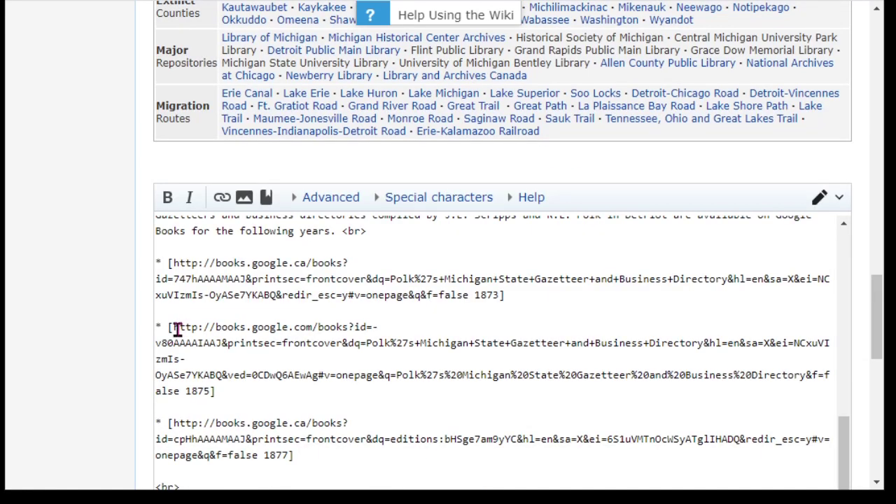
Examine the 1873 link's source markup, distinguishing the bracketed Google Books URL from the display text that follows it
{"action": "double_click", "coordinate": [485, 295]}
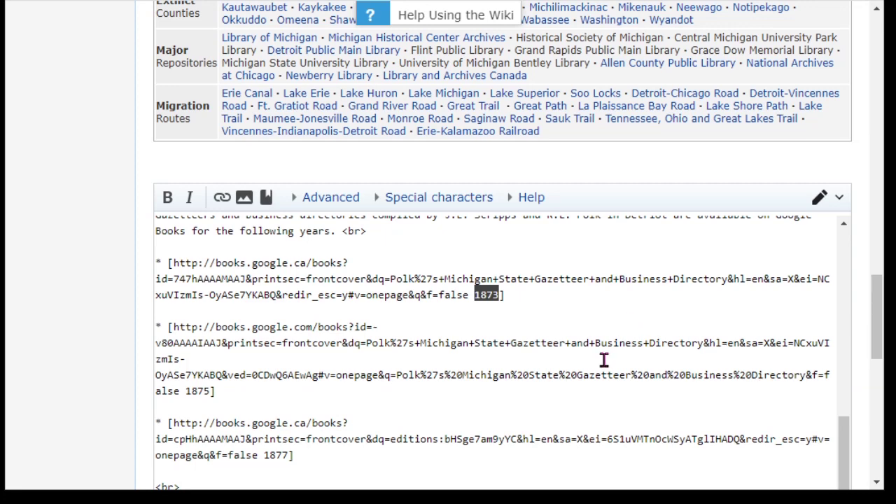
{"action": "scroll", "coordinate": [598, 368], "scroll_direction": "up", "scroll_amount": 1}
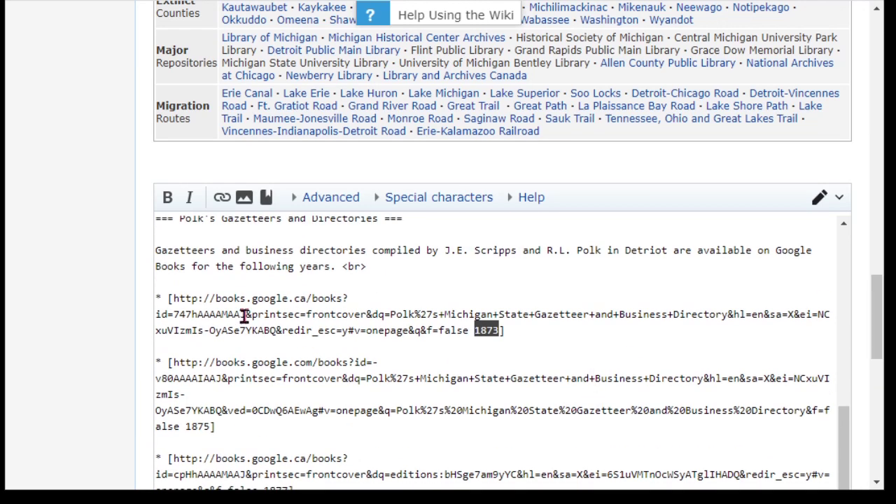
{"action": "left_click", "coordinate": [169, 299]}
{"action": "type", "text": "["}
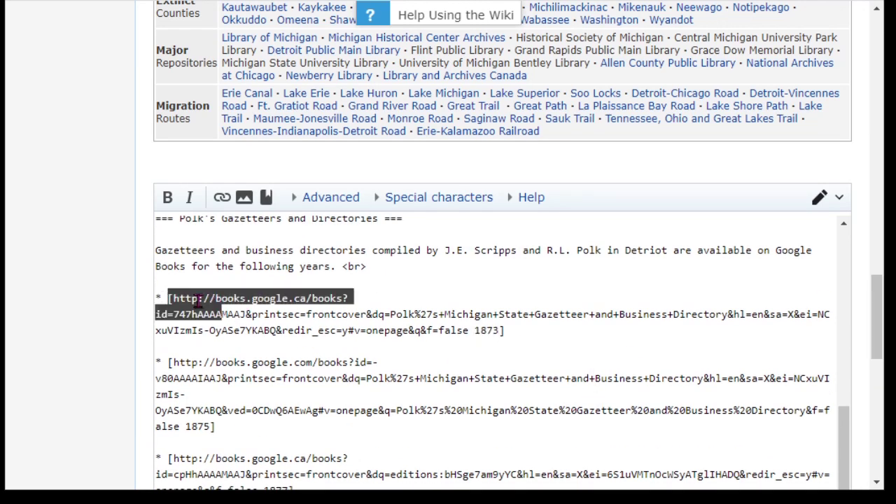
{"action": "left_click_drag", "start_coordinate": [174, 300], "coordinate": [469, 330]}
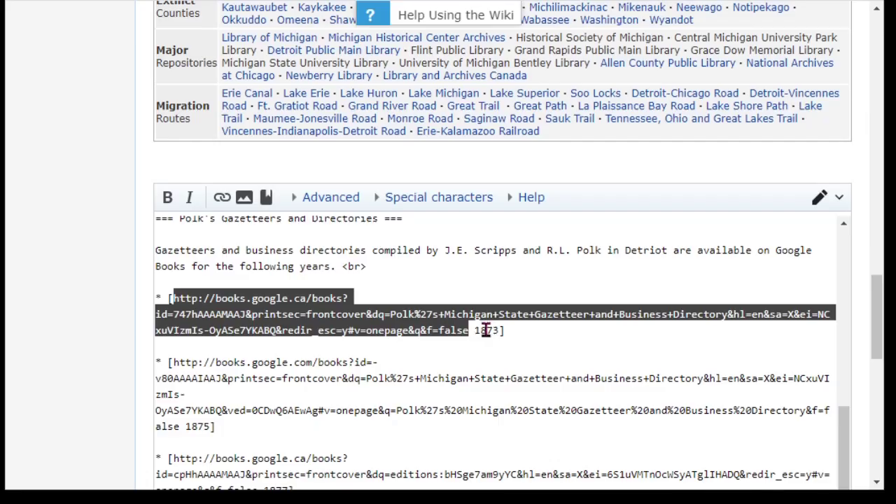
{"action": "double_click", "coordinate": [485, 330]}
{"action": "key", "text": "ctrl+plus"}
{"action": "key", "text": "ctrl+plus"}
{"action": "left_click", "coordinate": [745, 274]}
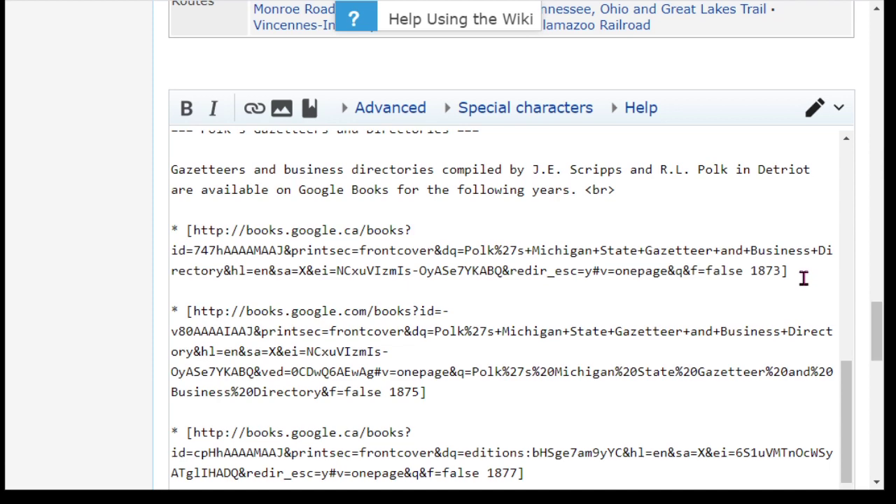
{"action": "double_click", "coordinate": [805, 284]}
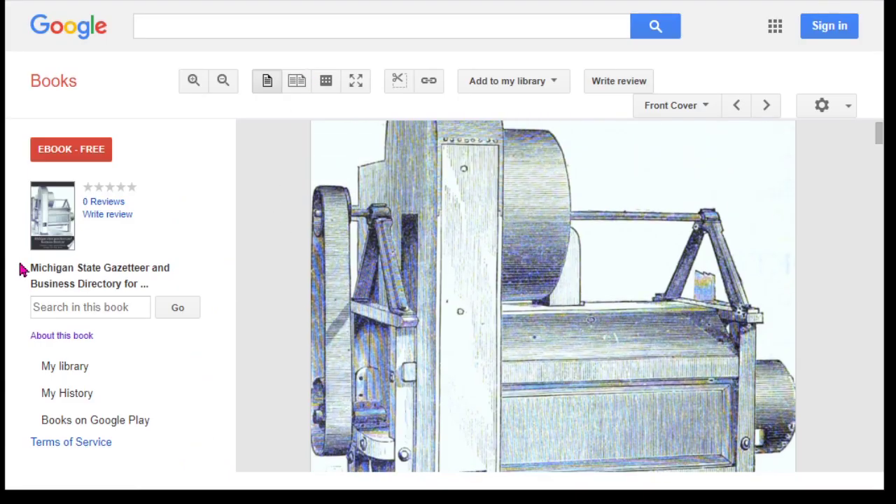
Copy the title "Michigan State Gazetteer and Business Directory for" from the Google Books page and paste it before 1873 in the wiki link text
{"action": "left_click_drag", "start_coordinate": [33, 272], "coordinate": [145, 282]}
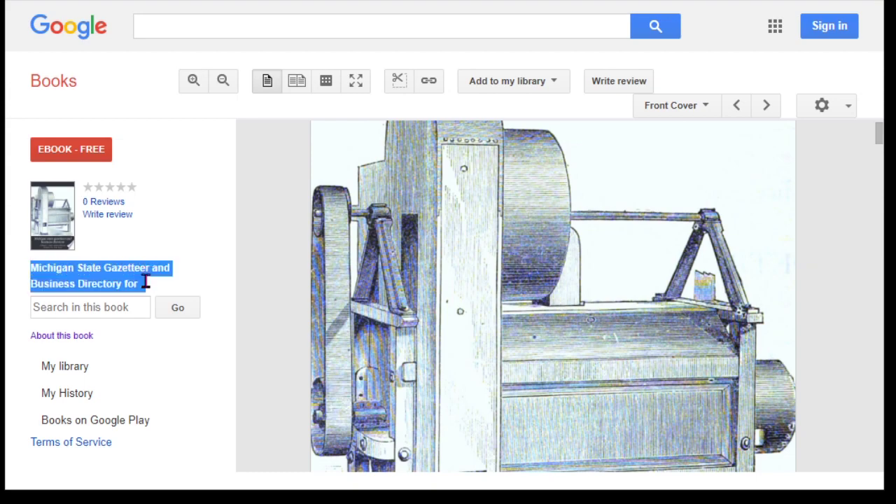
{"action": "scroll", "coordinate": [490, 315], "scroll_direction": "down", "scroll_amount": 5}
{"action": "scroll", "coordinate": [482, 373], "scroll_direction": "up", "scroll_amount": 2}
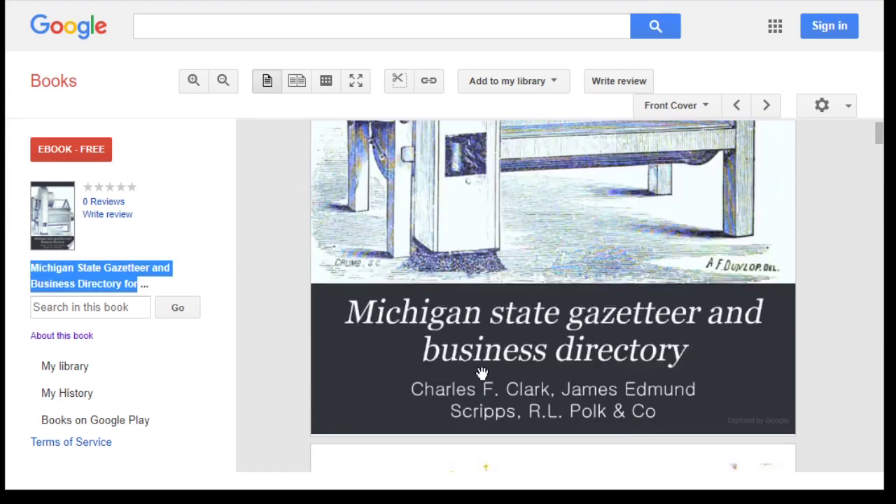
{"action": "scroll", "coordinate": [482, 372], "scroll_direction": "up", "scroll_amount": 3}
{"action": "key", "text": "alt+Tab"}
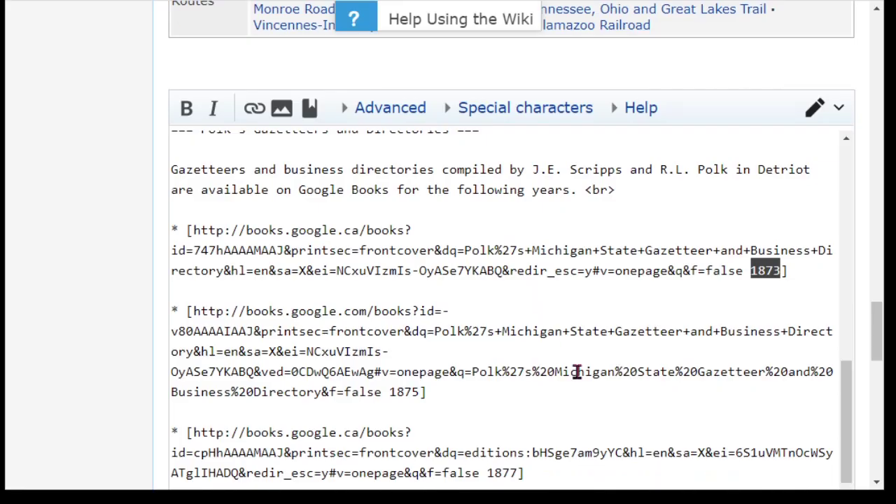
{"action": "left_click", "coordinate": [751, 270]}
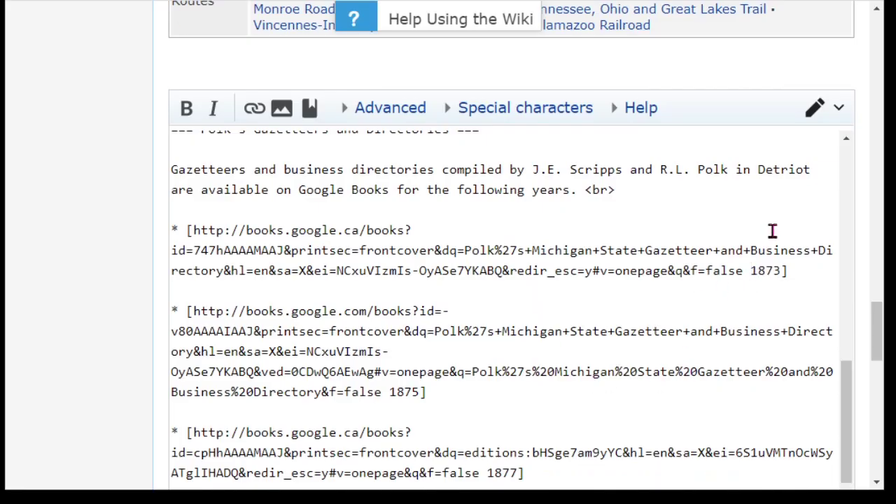
{"action": "key", "text": "ctrl+v"}
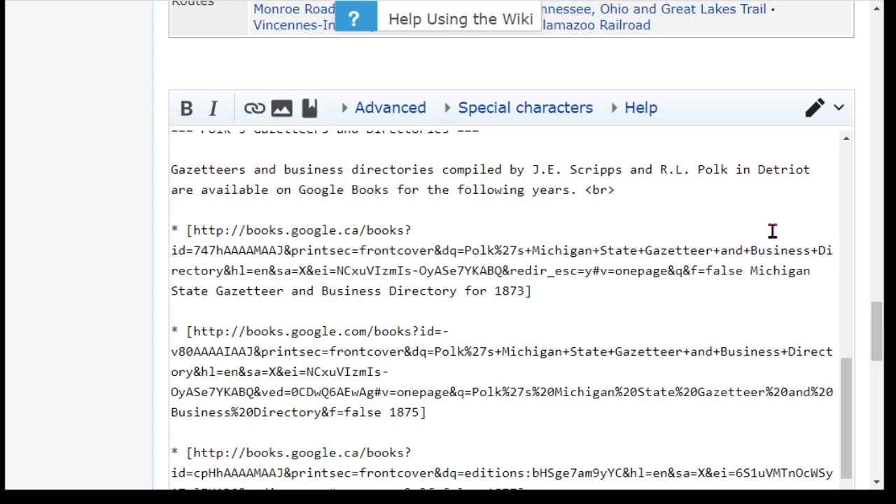
Move 1873 to the front of the link text and delete "for", leaving "1873 Michigan State Gazetteer and Business Directory"
{"action": "double_click", "coordinate": [506, 291]}
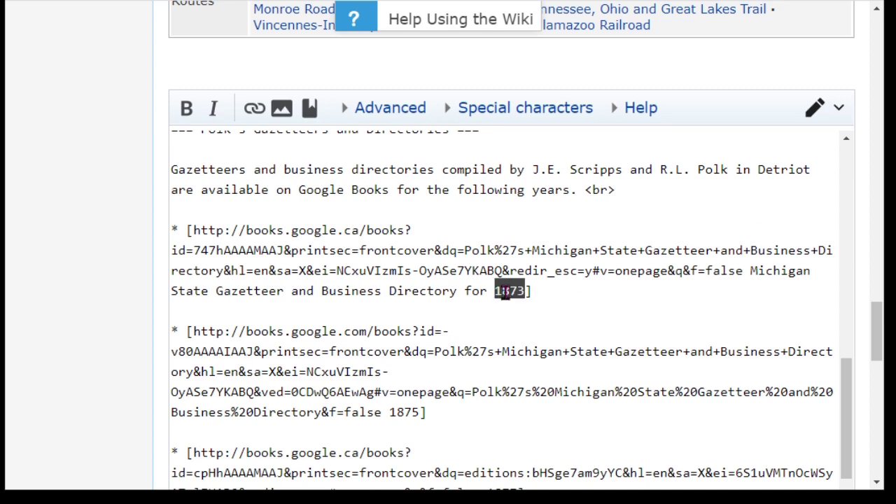
{"action": "key", "text": "ctrl+x"}
{"action": "left_click", "coordinate": [751, 272]}
{"action": "key", "text": "ctrl+v"}
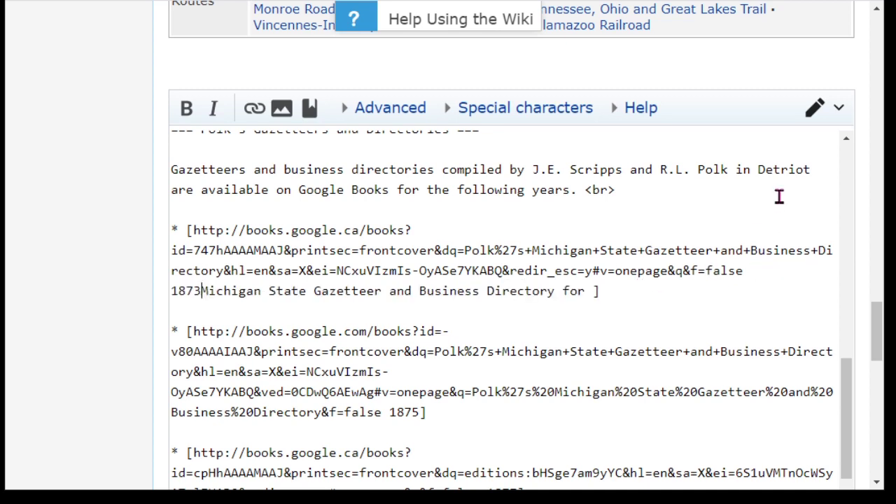
{"action": "left_click_drag", "start_coordinate": [526, 294], "coordinate": [566, 294]}
{"action": "key", "text": "Delete"}
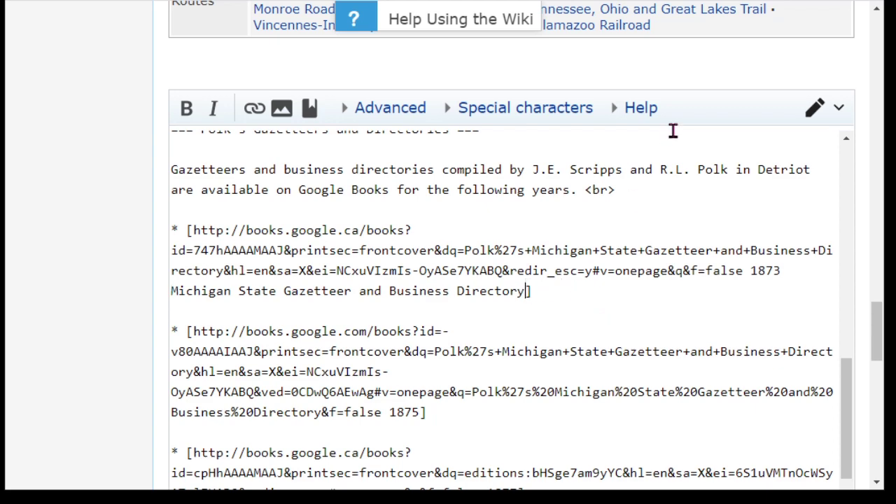
Preview the page and check the descriptive text of the 1873 link in the Polk's section
{"action": "scroll", "coordinate": [843, 354], "scroll_direction": "down", "scroll_amount": 1}
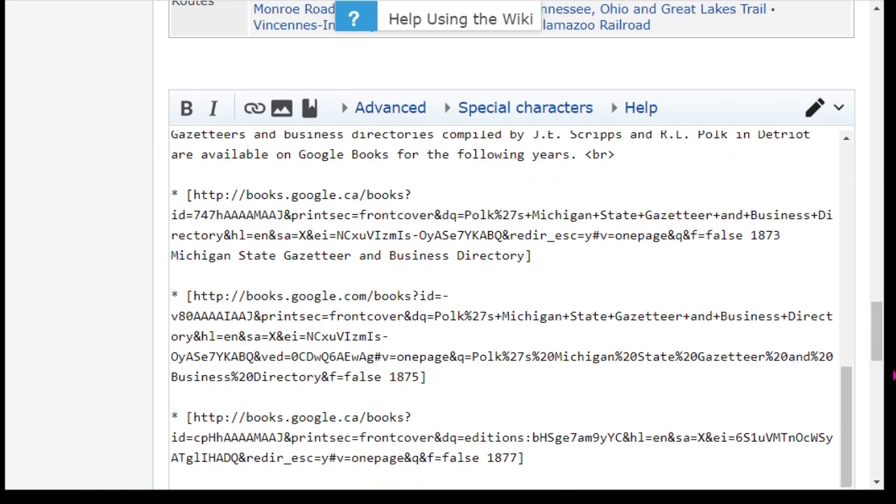
{"action": "scroll", "coordinate": [874, 399], "scroll_direction": "down", "scroll_amount": 8}
{"action": "scroll", "coordinate": [420, 231], "scroll_direction": "up", "scroll_amount": 3}
{"action": "left_click", "coordinate": [420, 231]}
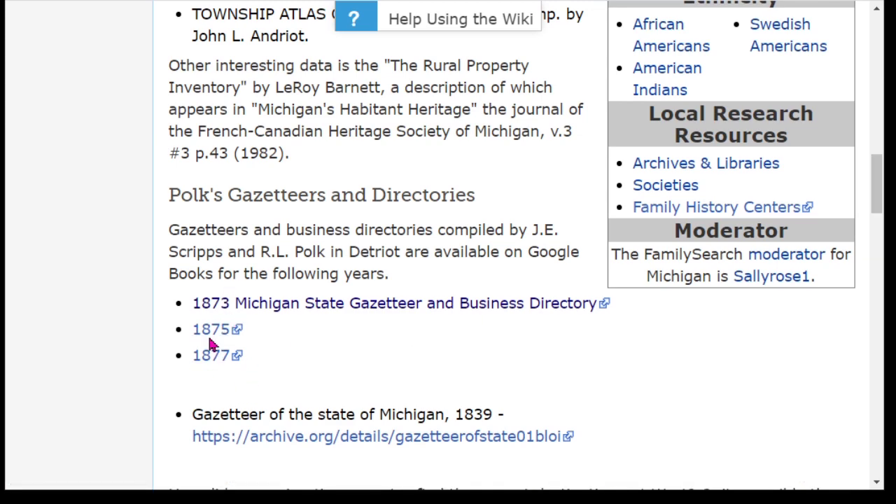
Save the minor edit with the summary "Added formatted and descriptions to the Polk's gazetteer section." and check that section on the published page
{"action": "scroll", "coordinate": [444, 390], "scroll_direction": "down", "scroll_amount": 1}
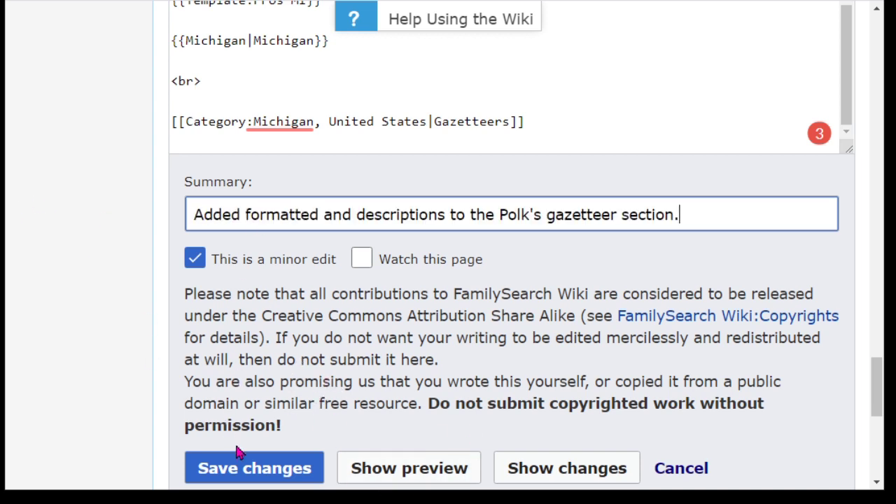
{"action": "left_click", "coordinate": [259, 475]}
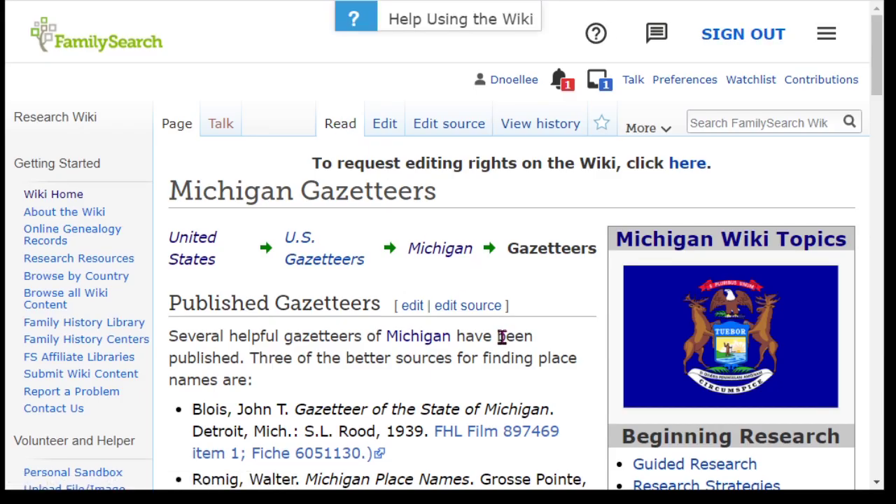
{"action": "scroll", "coordinate": [504, 350], "scroll_direction": "down", "scroll_amount": 6}
{"action": "scroll", "coordinate": [509, 371], "scroll_direction": "down", "scroll_amount": 3}
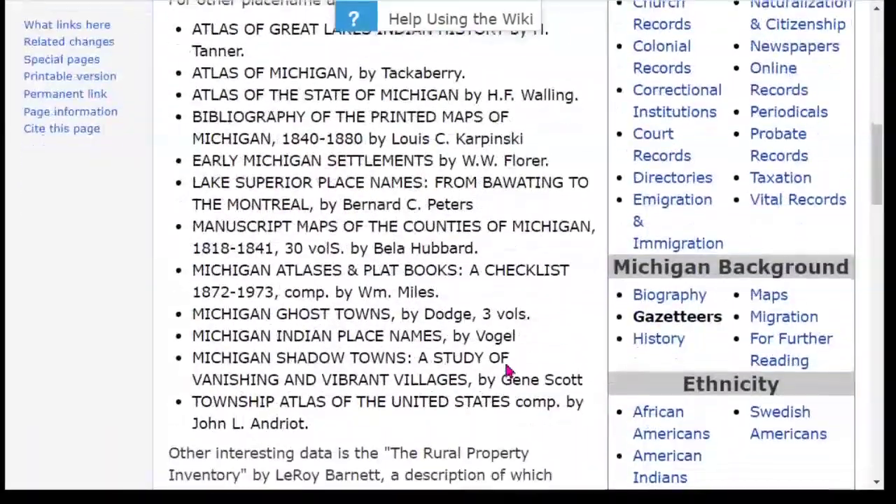
{"action": "scroll", "coordinate": [490, 392], "scroll_direction": "down", "scroll_amount": 5}
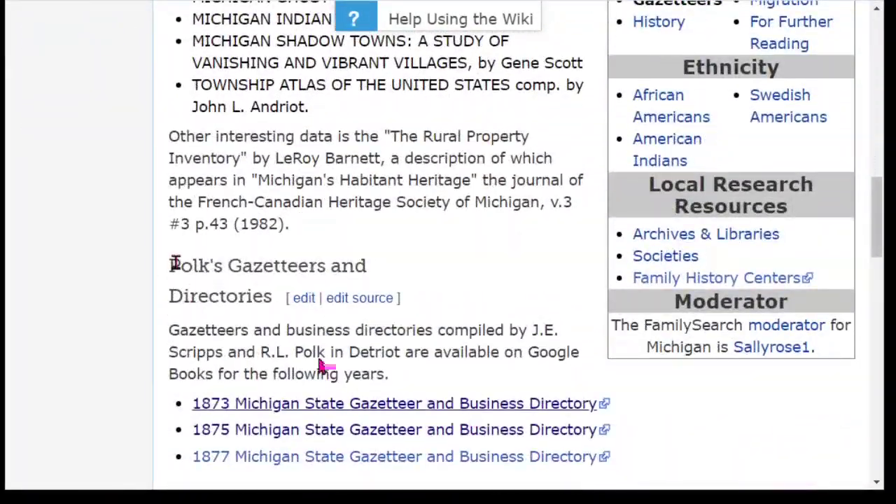
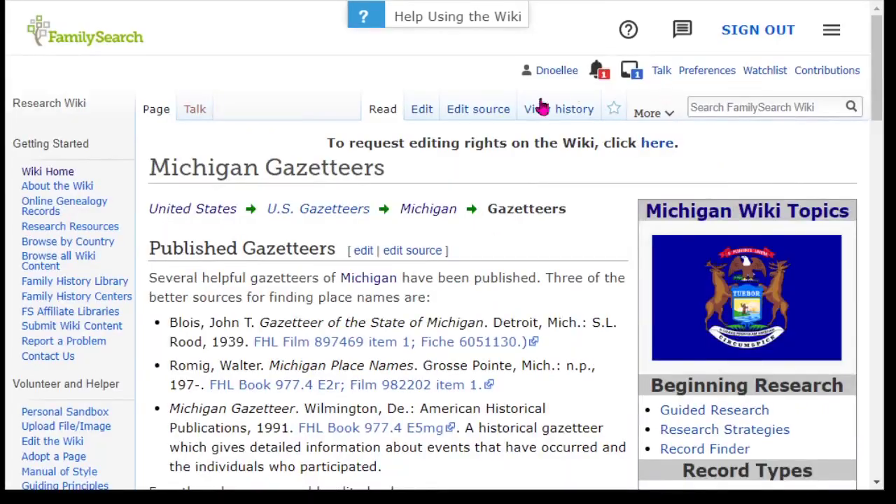
Open the page source for editing and insert a copy of the "== Published Gazetteers ==" heading above the original
{"action": "left_click", "coordinate": [483, 112]}
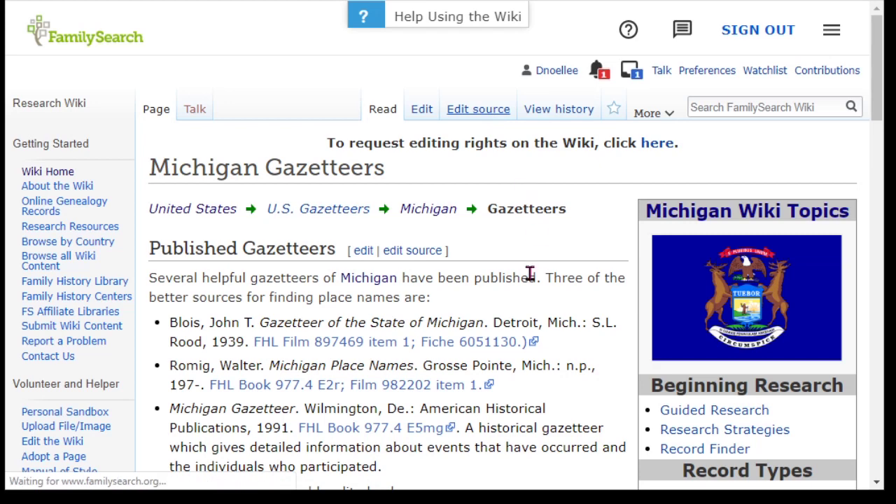
{"action": "scroll", "coordinate": [574, 372], "scroll_direction": "down", "scroll_amount": 3}
{"action": "scroll", "coordinate": [574, 374], "scroll_direction": "up", "scroll_amount": 3}
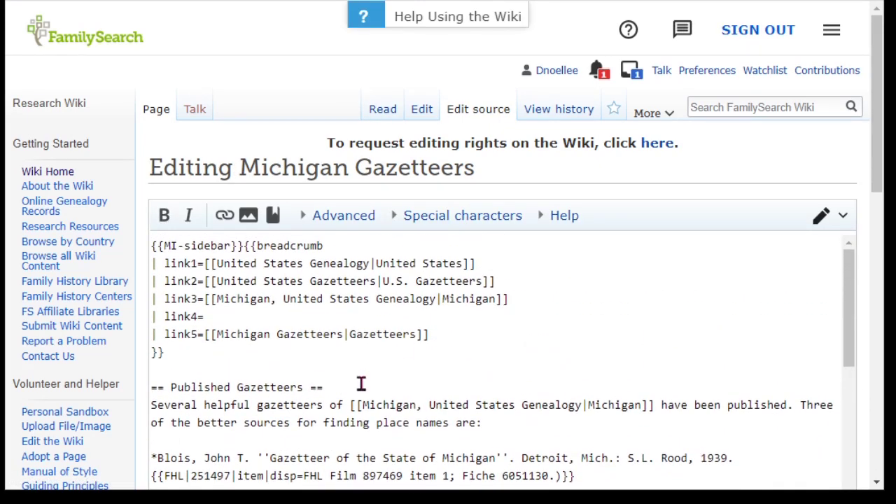
{"action": "triple_click", "coordinate": [246, 382]}
{"action": "key", "text": "ctrl+c"}
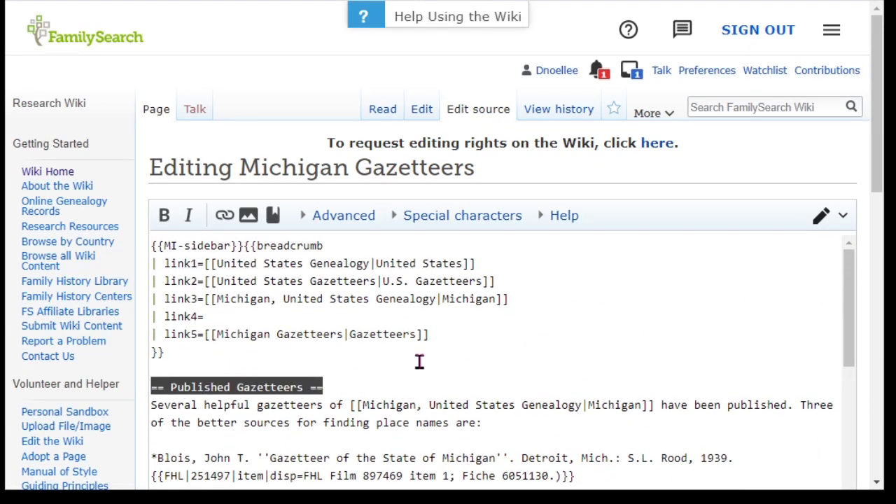
{"action": "scroll", "coordinate": [452, 371], "scroll_direction": "down", "scroll_amount": 4}
{"action": "key", "text": "Left"}
{"action": "key", "text": "Return"}
{"action": "key", "text": "Return"}
{"action": "key", "text": "Up"}
{"action": "key", "text": "Up"}
{"action": "key", "text": "ctrl+v"}
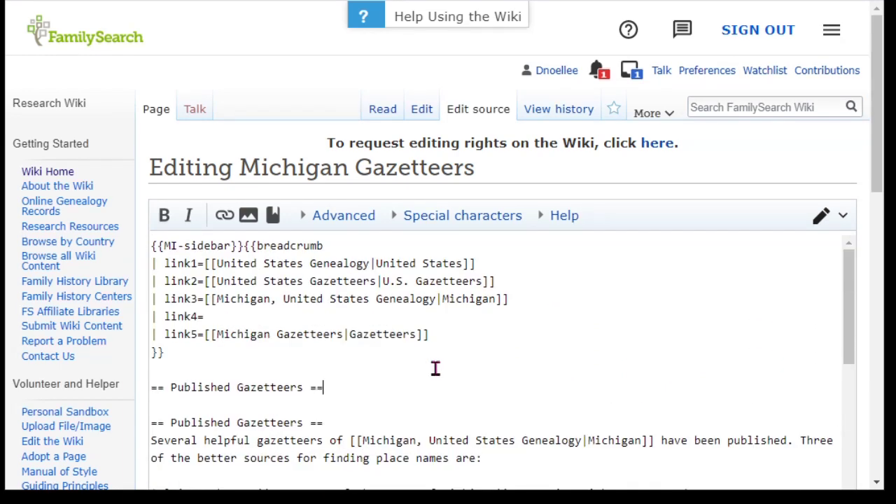
Replace the copied heading's text with "Online Gazetteers and Atalses"
{"action": "double_click", "coordinate": [175, 387]}
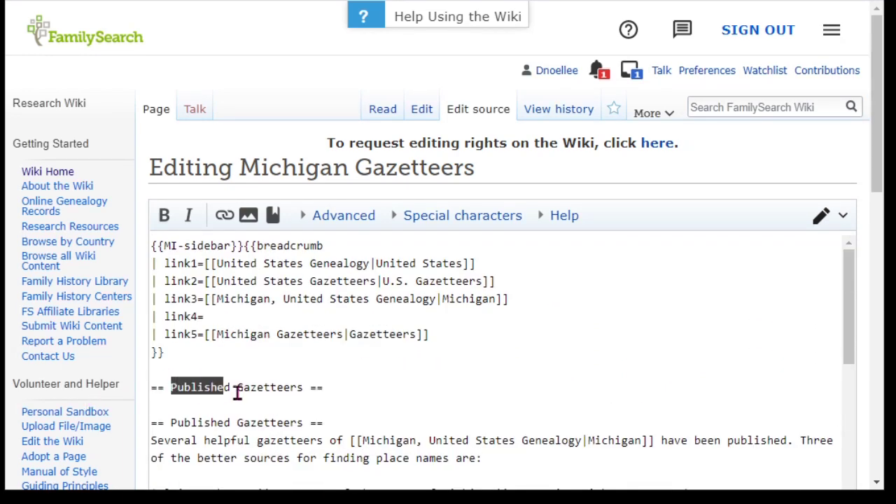
{"action": "left_click_drag", "start_coordinate": [237, 394], "coordinate": [306, 394]}
{"action": "type", "text": "Online "}
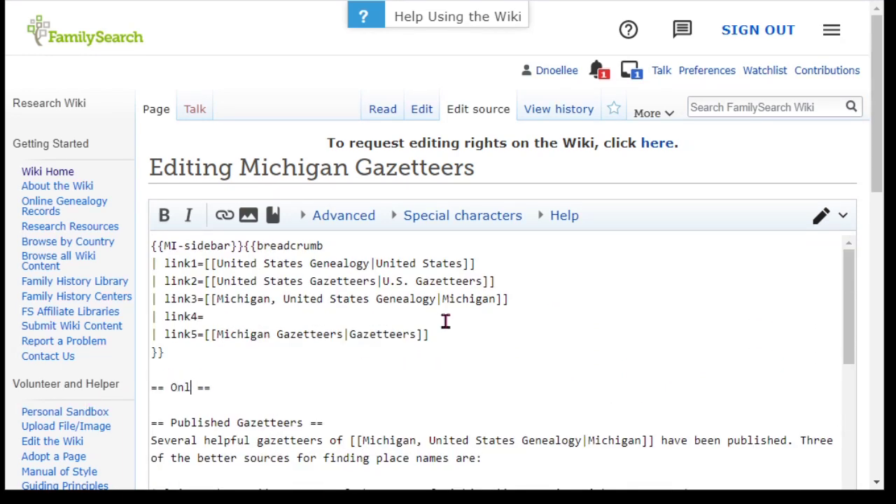
{"action": "type", "text": "Gazetteers and Atalses"}
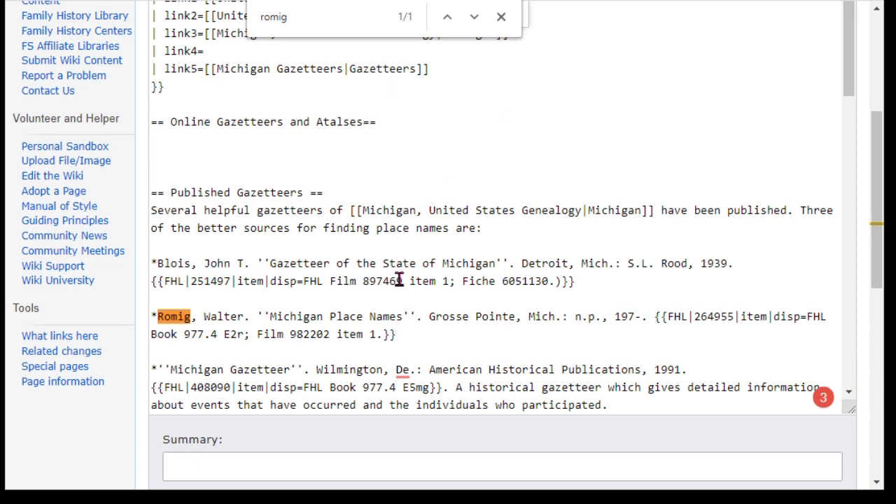
Copy the 1875 Michigan State Gazetteer and Business Directory link entry from the Polk's section and paste it under the "Online Gazetteers and Atalses" heading
{"action": "scroll", "coordinate": [434, 320], "scroll_direction": "up", "scroll_amount": 4}
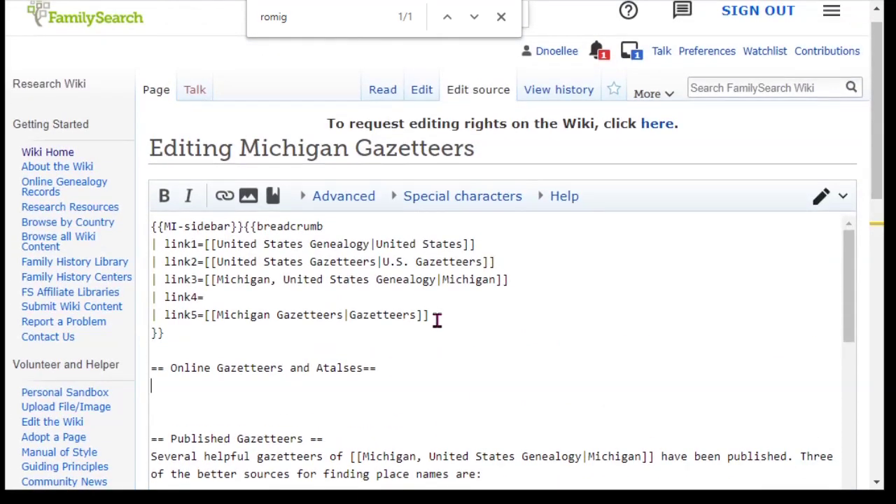
{"action": "scroll", "coordinate": [710, 315], "scroll_direction": "down", "scroll_amount": 2}
{"action": "scroll", "coordinate": [704, 320], "scroll_direction": "up", "scroll_amount": 1}
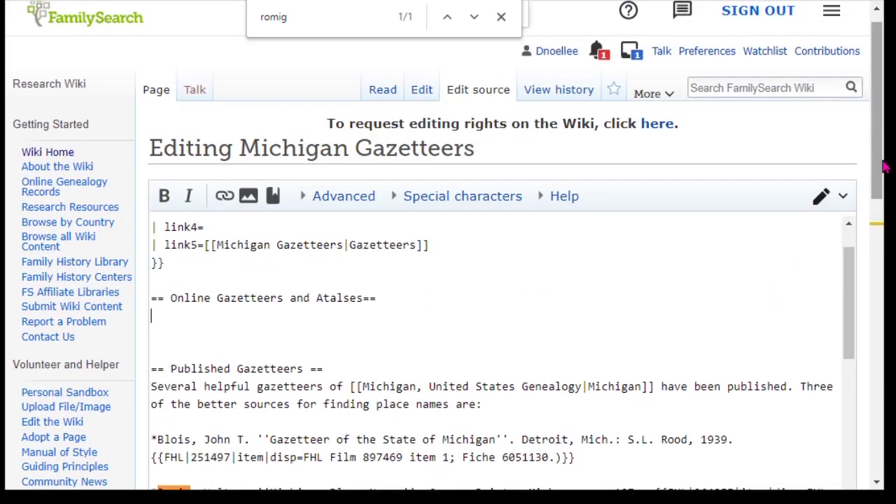
{"action": "scroll", "coordinate": [881, 203], "scroll_direction": "down", "scroll_amount": 1}
{"action": "scroll", "coordinate": [881, 203], "scroll_direction": "down", "scroll_amount": 2}
{"action": "scroll", "coordinate": [554, 370], "scroll_direction": "down", "scroll_amount": 5}
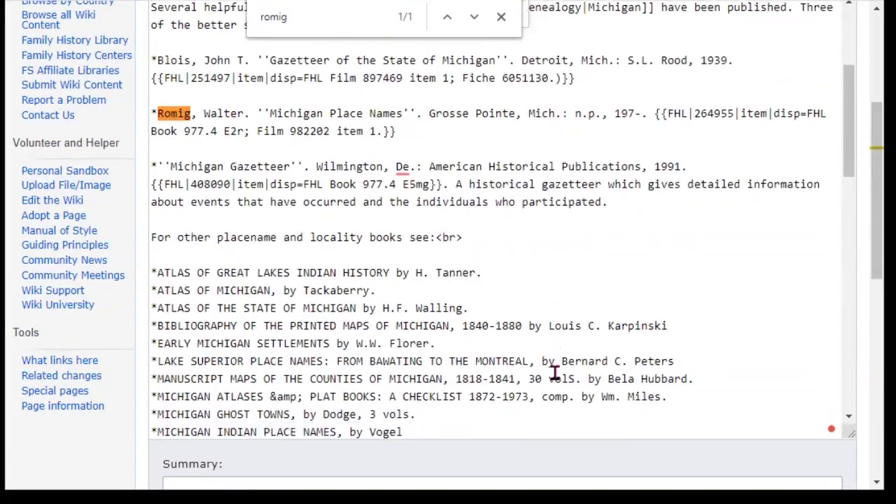
{"action": "scroll", "coordinate": [554, 372], "scroll_direction": "down", "scroll_amount": 4}
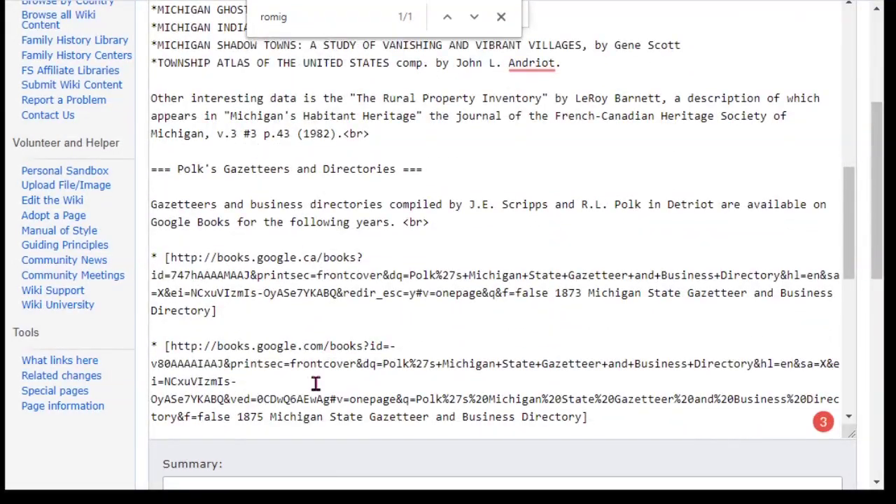
{"action": "scroll", "coordinate": [545, 387], "scroll_direction": "down", "scroll_amount": 1}
{"action": "left_click_drag", "start_coordinate": [612, 383], "coordinate": [150, 311]}
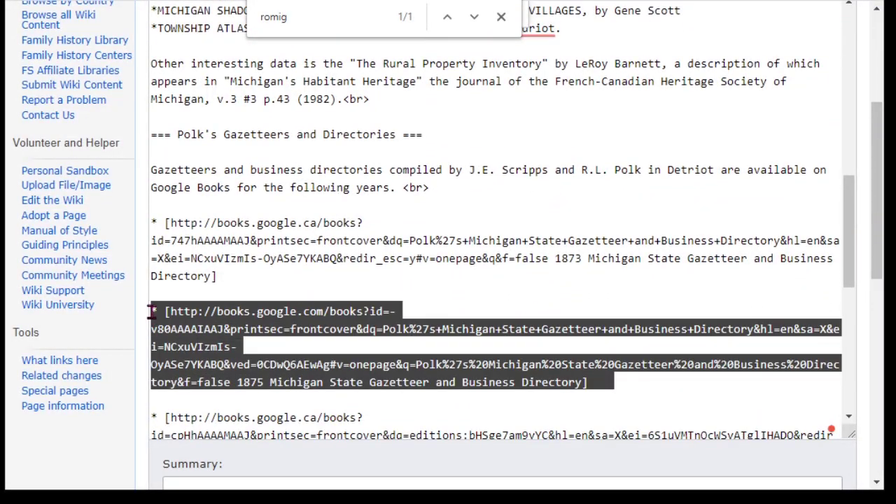
{"action": "scroll", "coordinate": [434, 270], "scroll_direction": "up", "scroll_amount": 13}
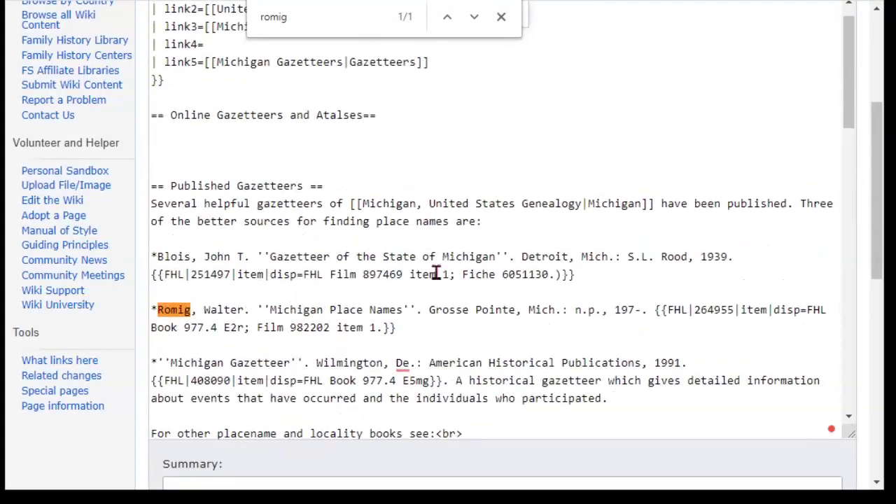
{"action": "left_click", "coordinate": [256, 169]}
{"action": "type", "text": "* [http://books.google.com/books?id=-v8oAAAAIAAJ&printsec=frontcover&dq=Polk%27s+Michigan+State+Gazetteer+and+Business+Directory&hl=en&sa=X&ei=NCxuVIzmIs-OyASe7YKABQ&ved=0CDwQ6AEwAg#v=onepage&q=Polk%27s%20Michigan%20State%20Gazetteer%20and%20Business%20Directory&f=false 1875 Michigan State Gazetteer and Business Directory]"}
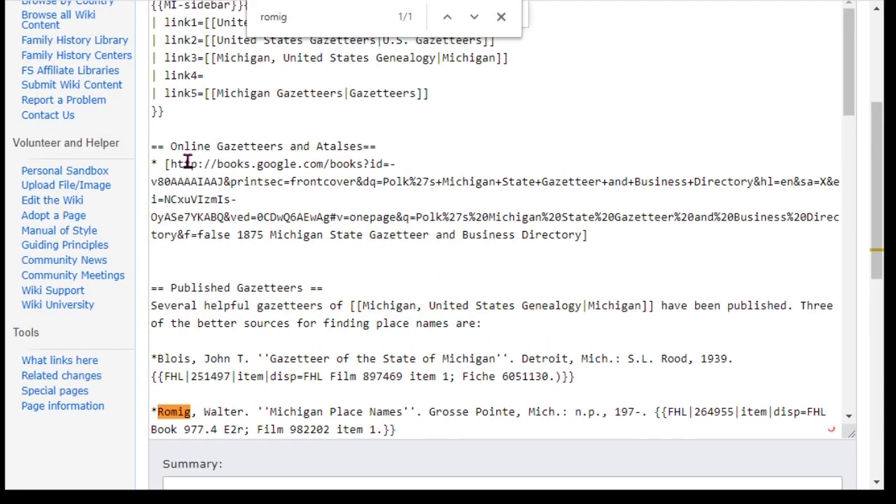
{"action": "left_click_drag", "start_coordinate": [149, 165], "coordinate": [158, 165]}
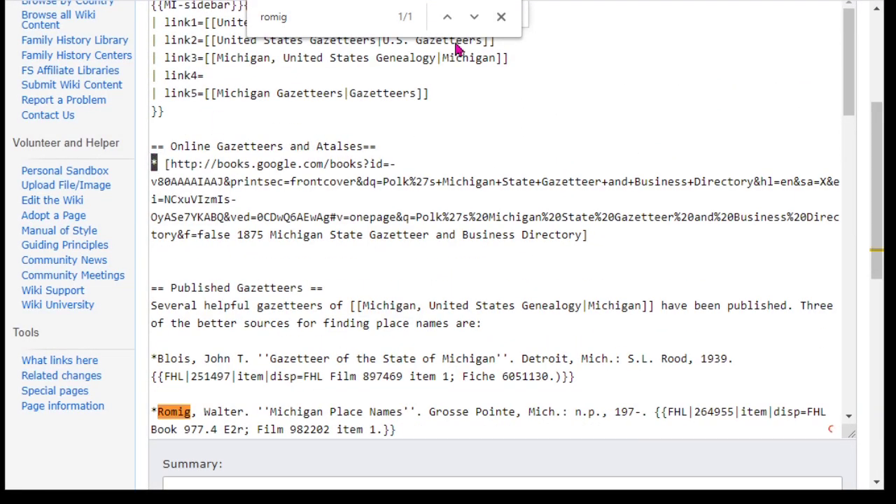
{"action": "left_click", "coordinate": [171, 167]}
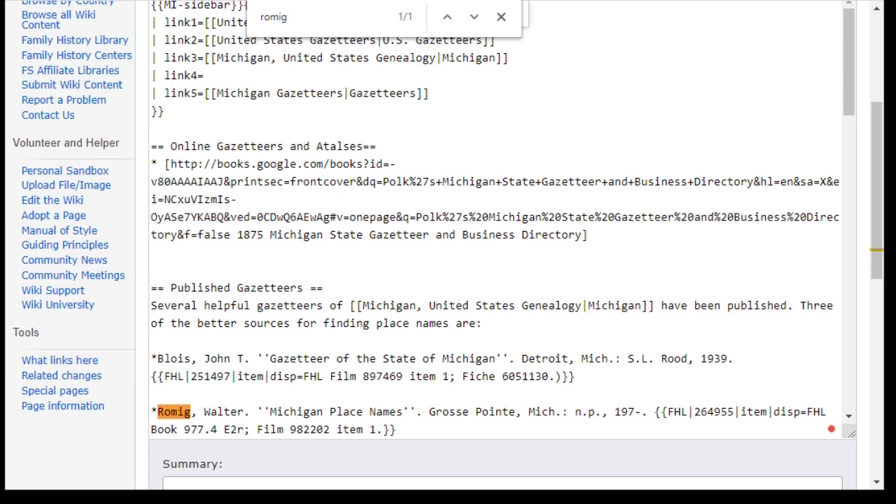
{"action": "left_click_drag", "start_coordinate": [171, 164], "coordinate": [236, 234]}
{"action": "type", "text": "https://quod.lib.umich.edu/m/micounty/"}
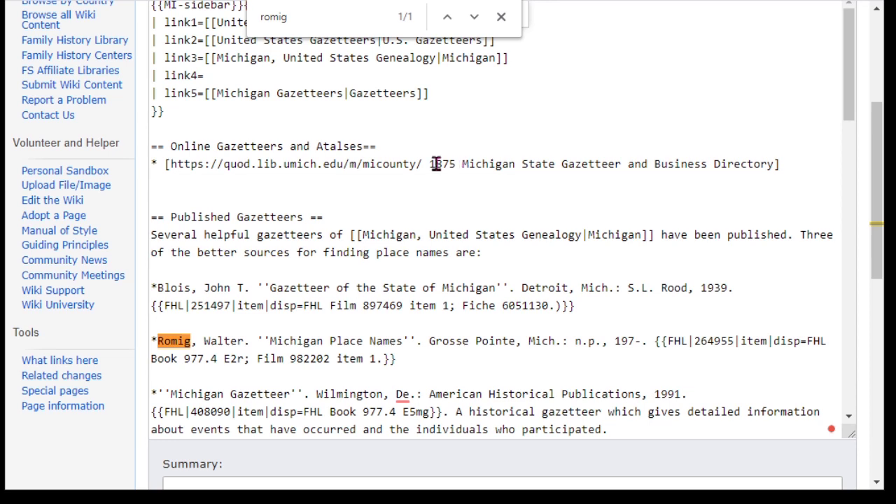
{"action": "left_click_drag", "start_coordinate": [429, 164], "coordinate": [774, 165]}
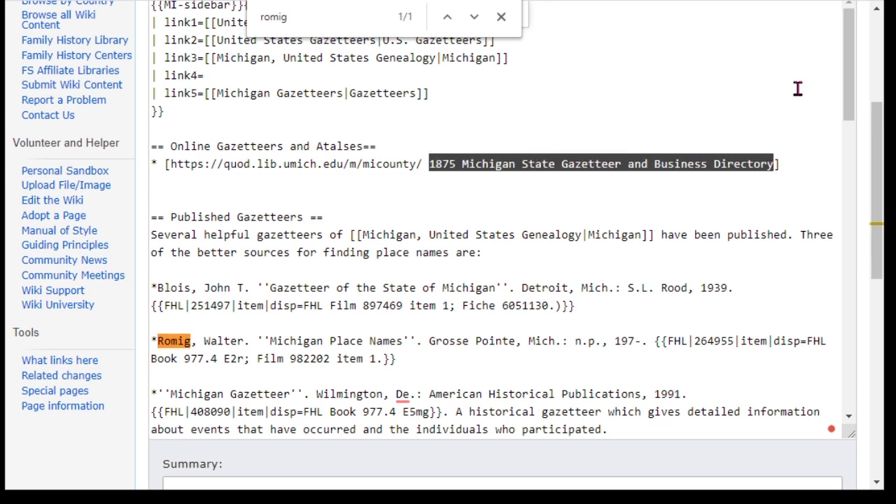
{"action": "type", "text": "The Michigan County Histories and Atlases Digitization Project"}
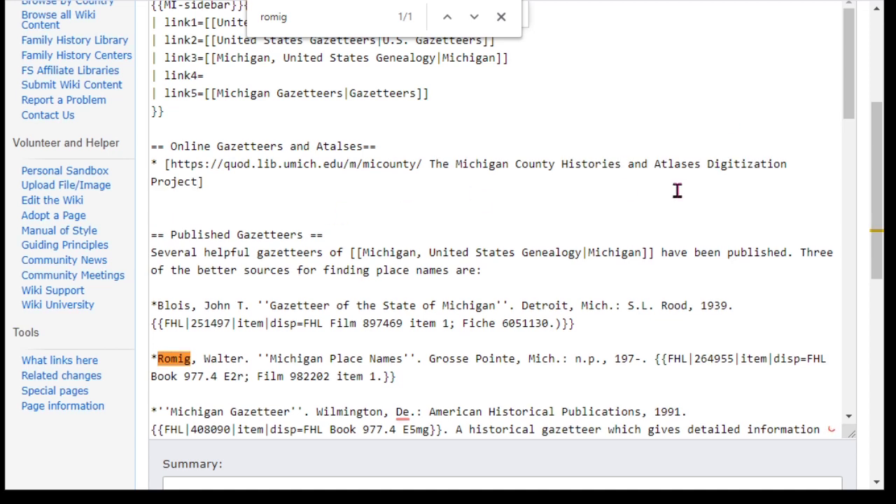
{"action": "double_click", "coordinate": [672, 166]}
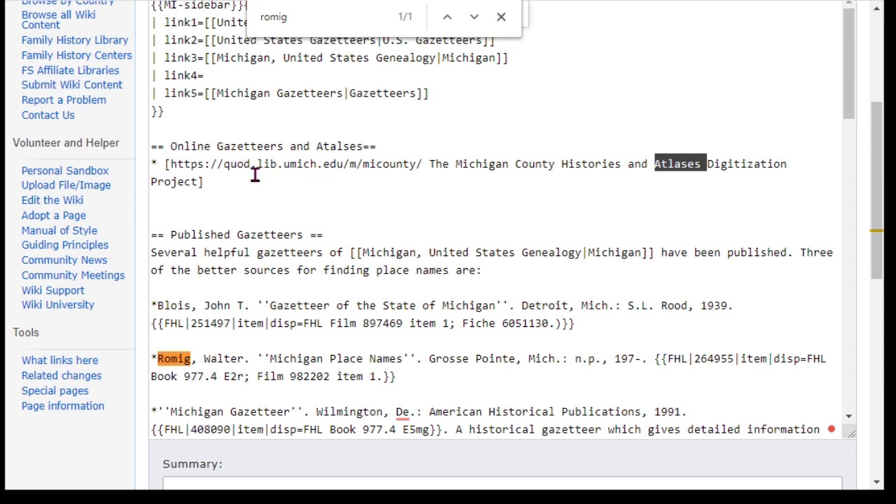
Duplicate the Michigan County Histories and Atlases entry on the line directly below it
{"action": "left_click", "coordinate": [202, 201]}
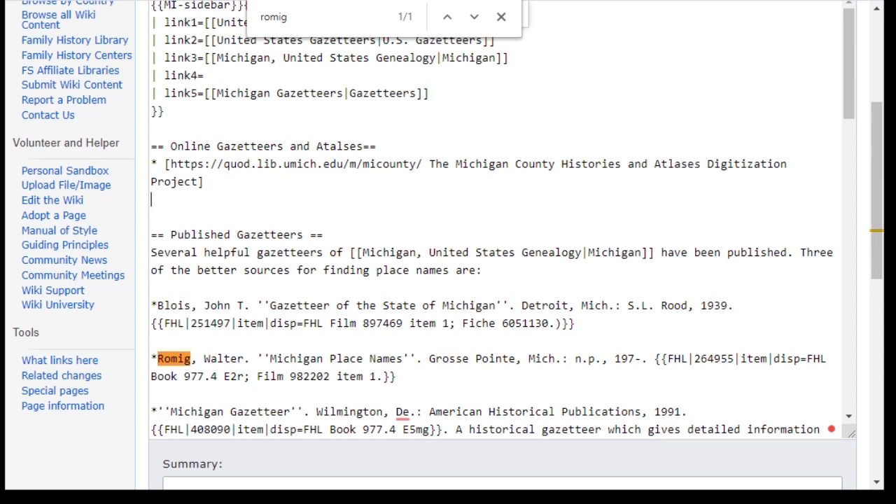
{"action": "key", "text": "shift+Up"}
{"action": "key", "text": "shift+Up"}
{"action": "key", "text": "ctrl+c"}
{"action": "left_click", "coordinate": [268, 186]}
{"action": "key", "text": "ctrl+v"}
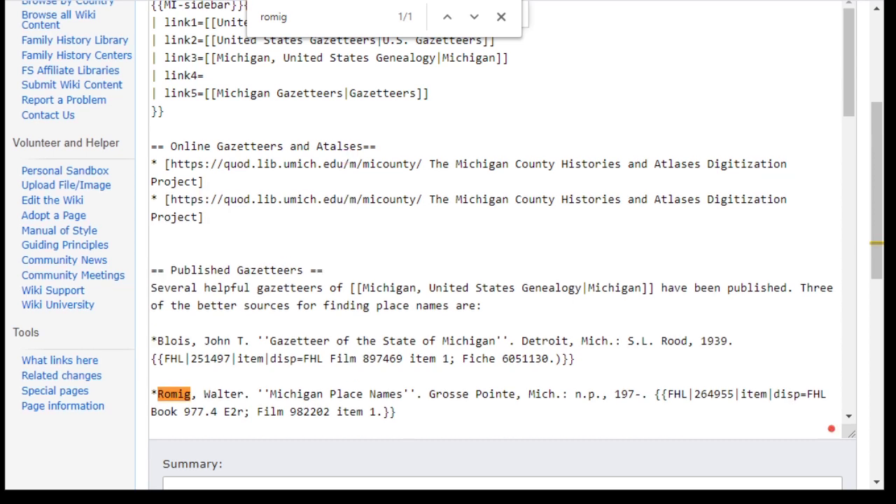
{"action": "left_click_drag", "start_coordinate": [171, 199], "coordinate": [422, 199]}
{"action": "type", "text": "https://envisionthepast.com/great-lakes-states/michigan-maps-gazetteers/"}
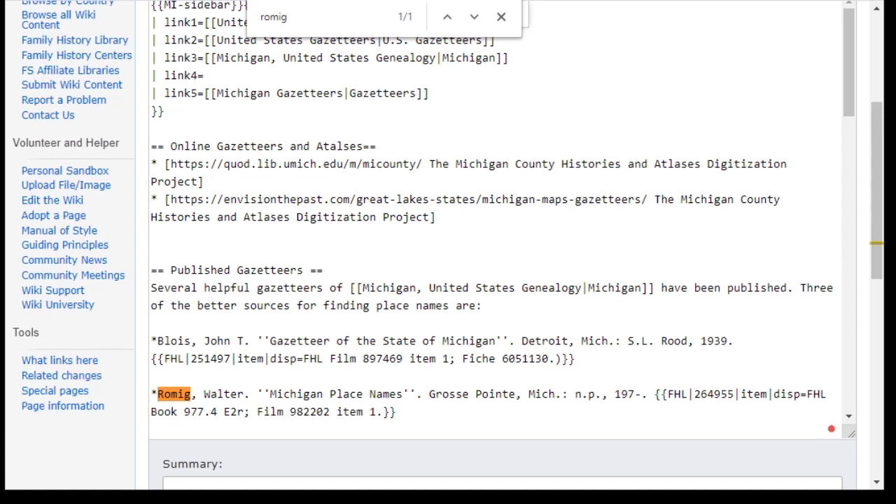
{"action": "left_click_drag", "start_coordinate": [653, 199], "coordinate": [429, 217]}
{"action": "type", "text": "envisionthepast"}
{"action": "double_click", "coordinate": [651, 198]}
{"action": "type", "text": "Envision The Past"}
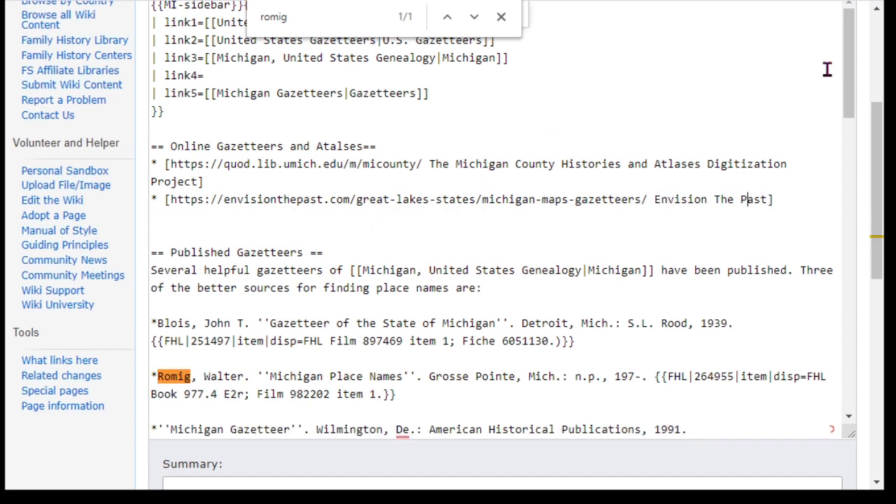
{"action": "left_click", "coordinate": [649, 199]}
{"action": "left_click", "coordinate": [692, 199]}
Preview the page, check the "Online Gazetteers and Atalses" section, and open its Michigan County Histories and Atlases Digitization Project link
{"action": "scroll", "coordinate": [857, 210], "scroll_direction": "down", "scroll_amount": 7}
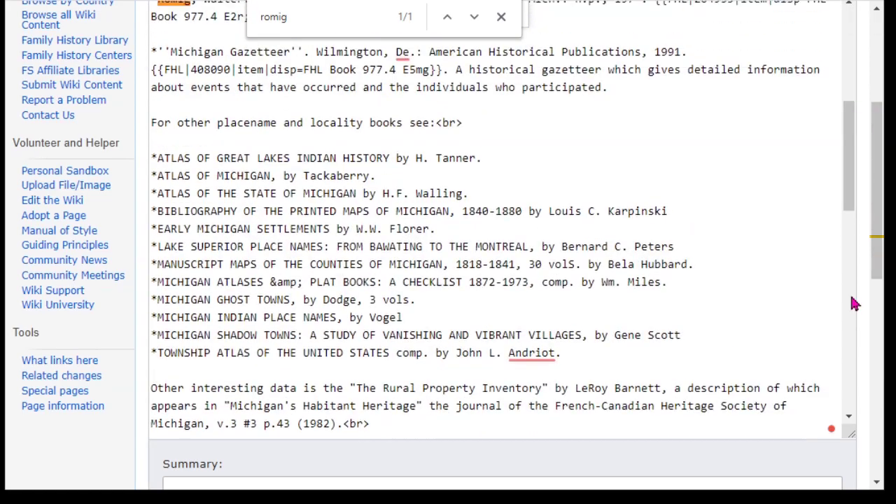
{"action": "scroll", "coordinate": [872, 398], "scroll_direction": "down", "scroll_amount": 5}
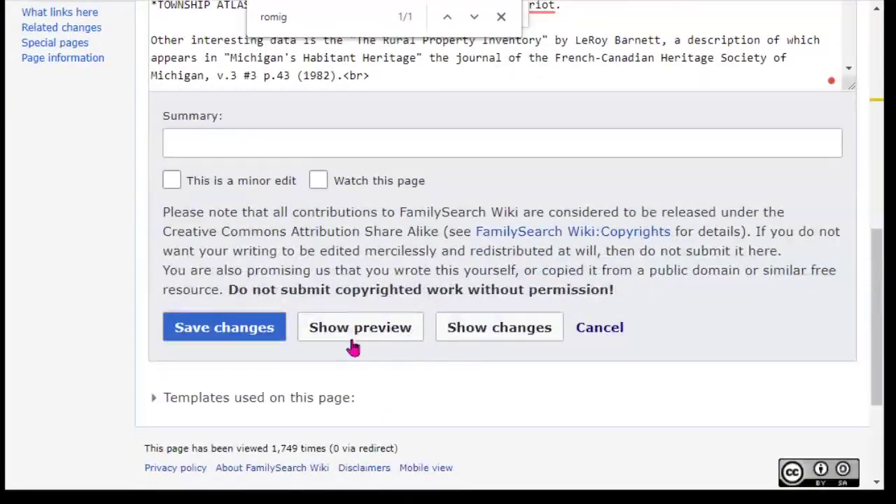
{"action": "left_click", "coordinate": [362, 330]}
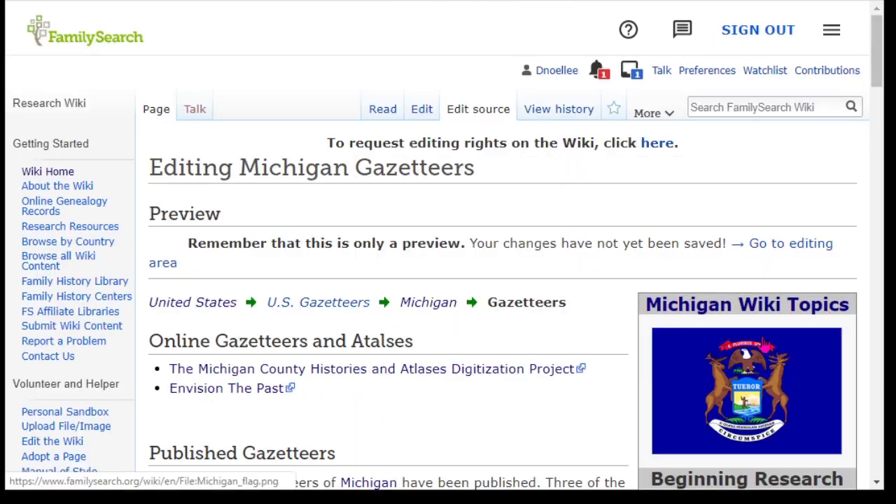
{"action": "scroll", "coordinate": [440, 316], "scroll_direction": "down", "scroll_amount": 2}
{"action": "left_click_drag", "start_coordinate": [143, 172], "coordinate": [462, 171]}
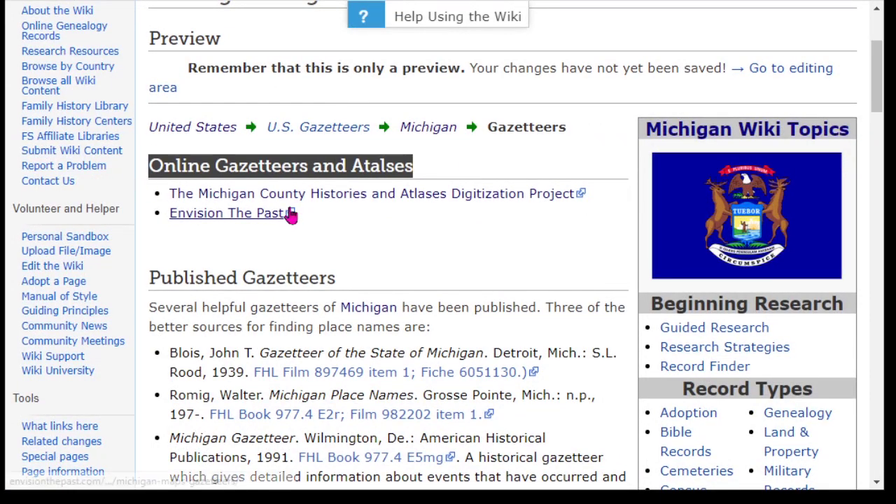
{"action": "left_click", "coordinate": [356, 200]}
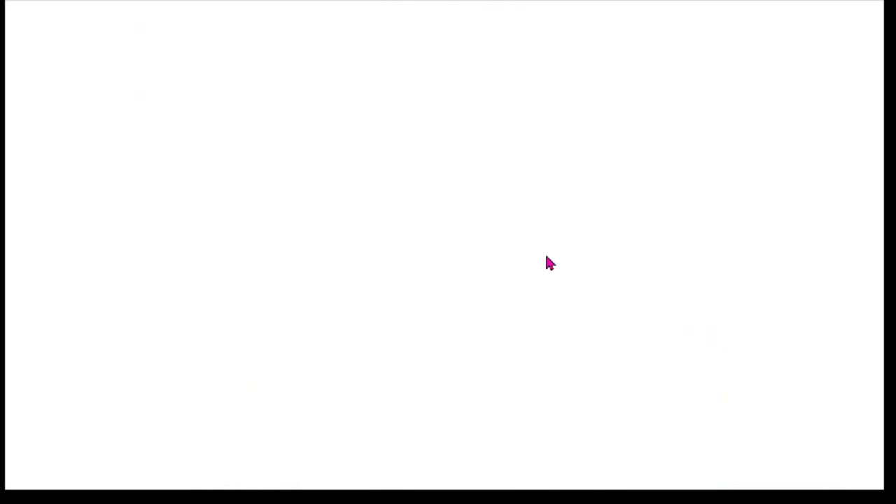